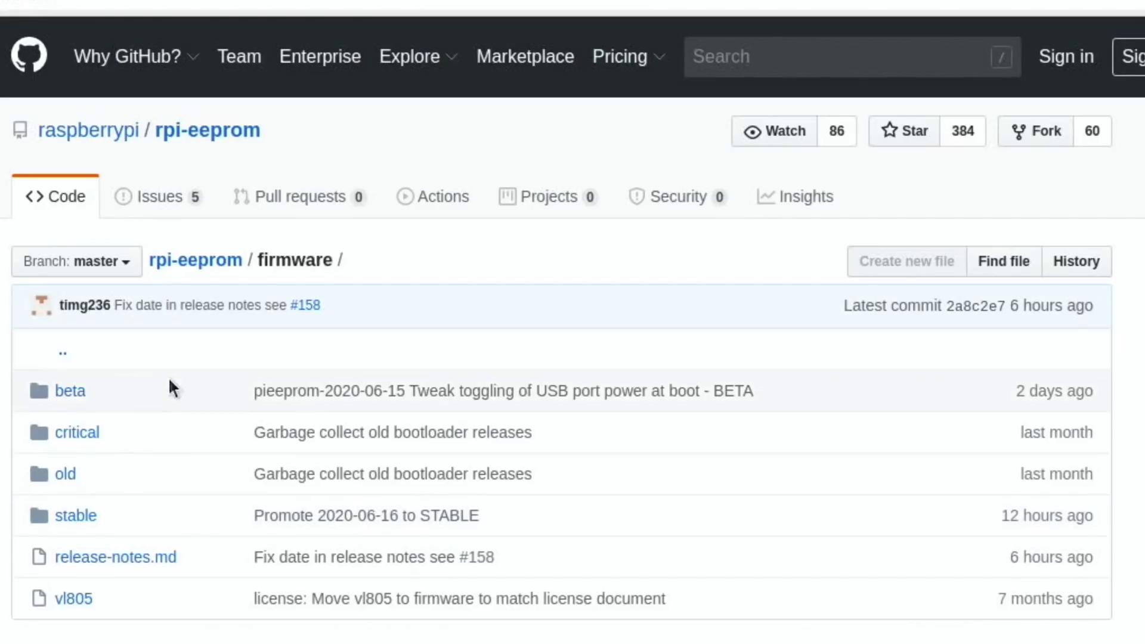
Open the rpi-eeprom stable firmware folder listing pieeprom-2020-06-15.bin.
{"action": "left_click", "coordinate": [83, 520]}
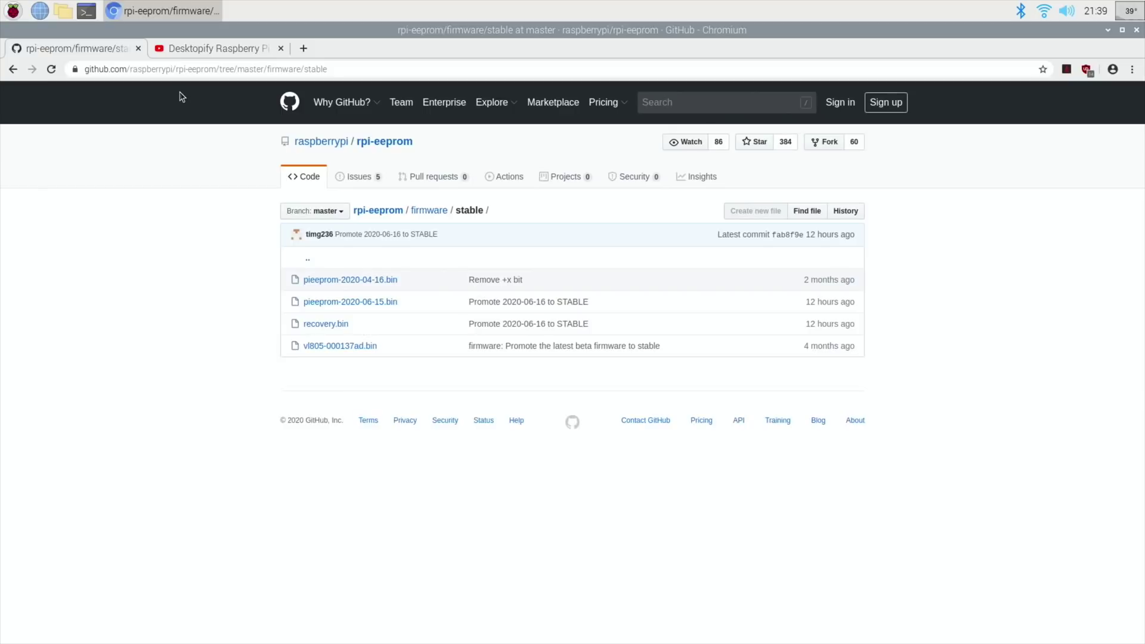
Shrink the browser beside the instructions comment and start a new LXTerminal window.
{"action": "left_click", "coordinate": [177, 49]}
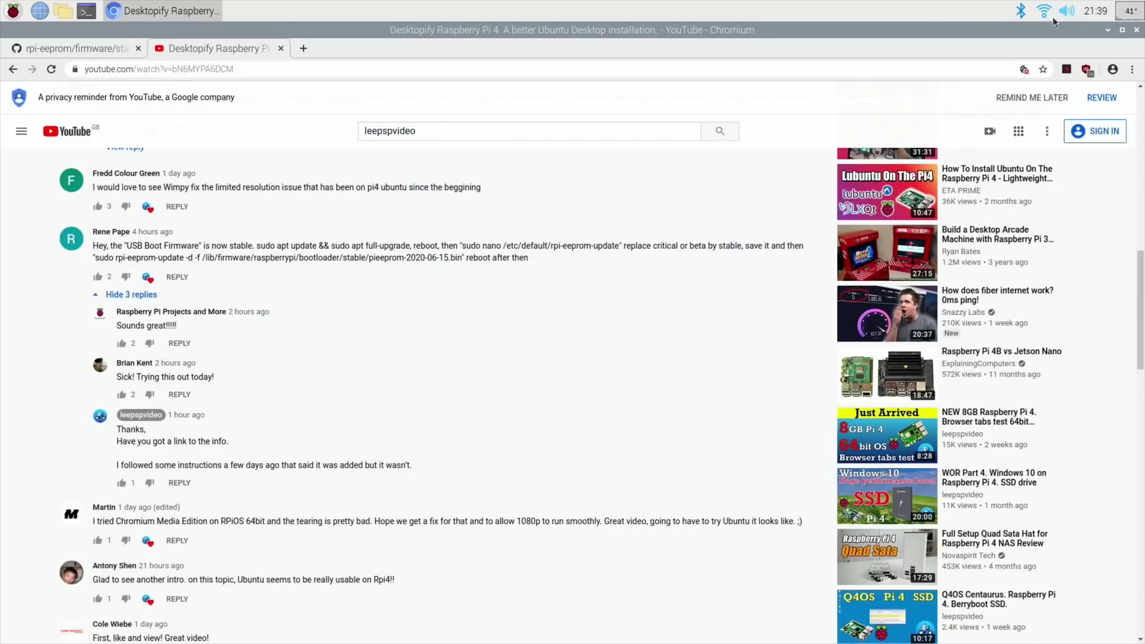
{"action": "left_click", "coordinate": [1122, 30]}
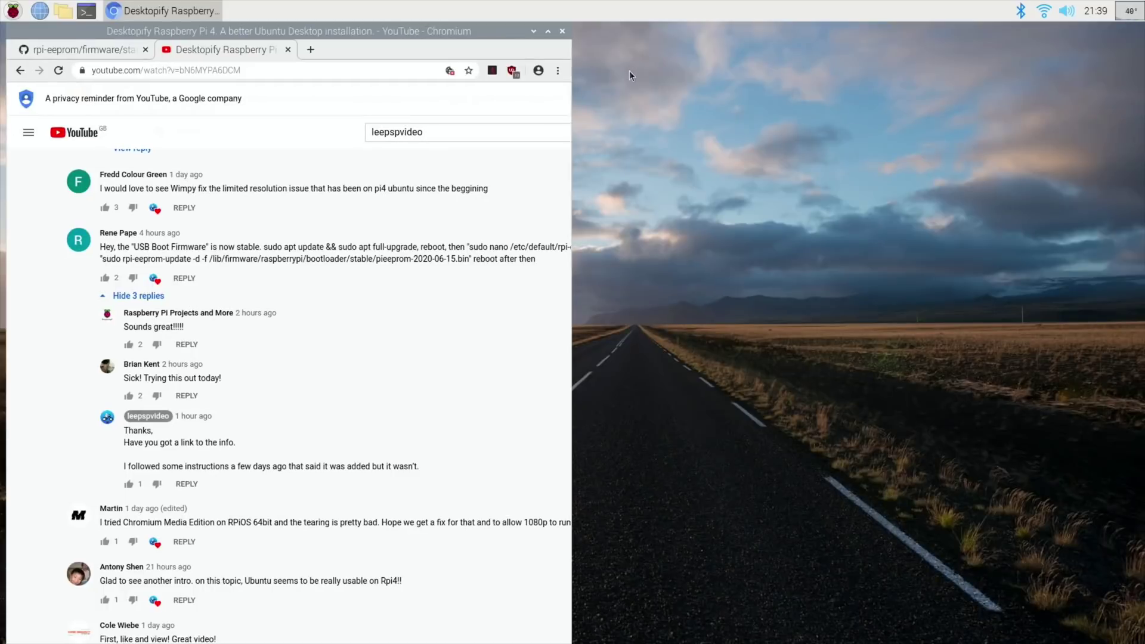
{"action": "left_click", "coordinate": [88, 14]}
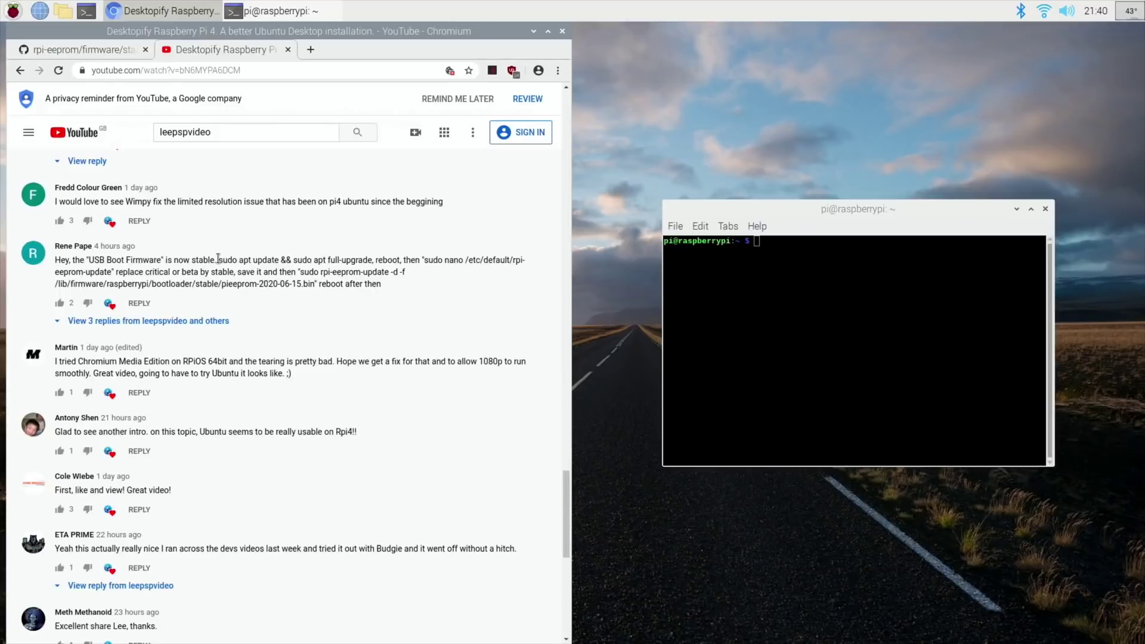
Run 'sudo apt update && sudo apt full-upgrade', copied from the comment, in the terminal.
{"action": "left_click_drag", "start_coordinate": [221, 260], "coordinate": [371, 257]}
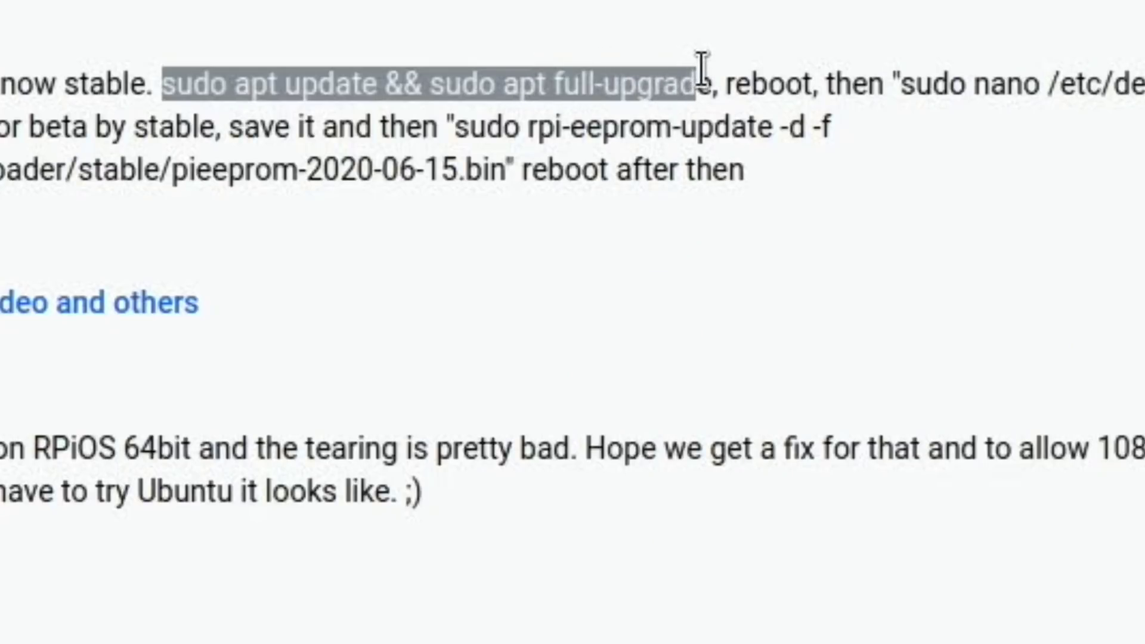
{"action": "left_click_drag", "start_coordinate": [703, 68], "coordinate": [706, 69]}
{"action": "right_click", "coordinate": [659, 79]}
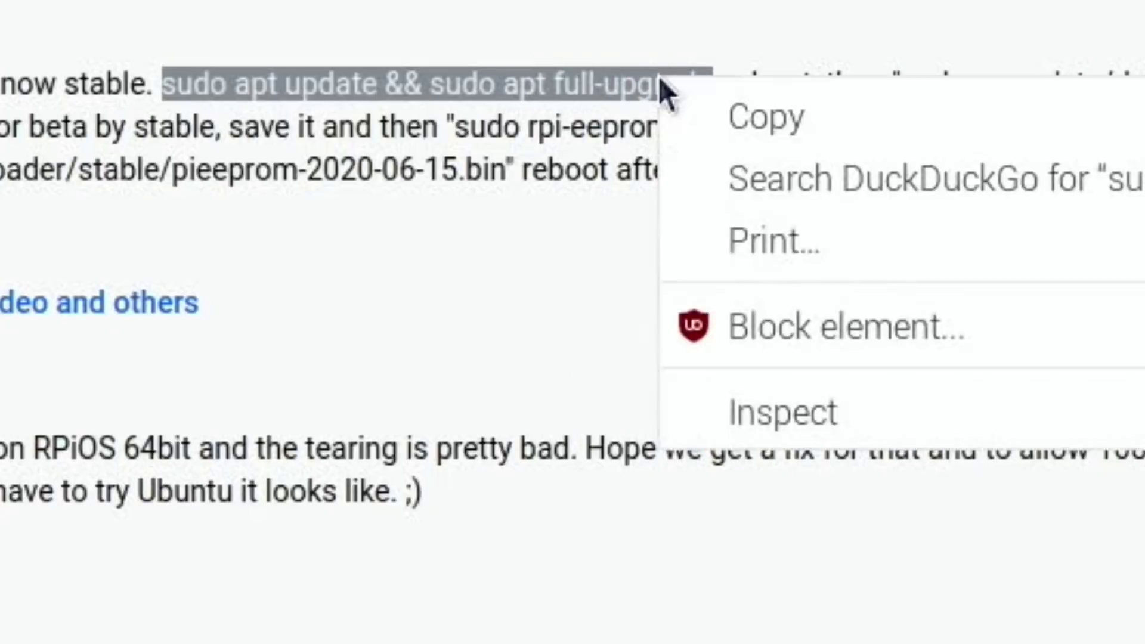
{"action": "left_click", "coordinate": [701, 113]}
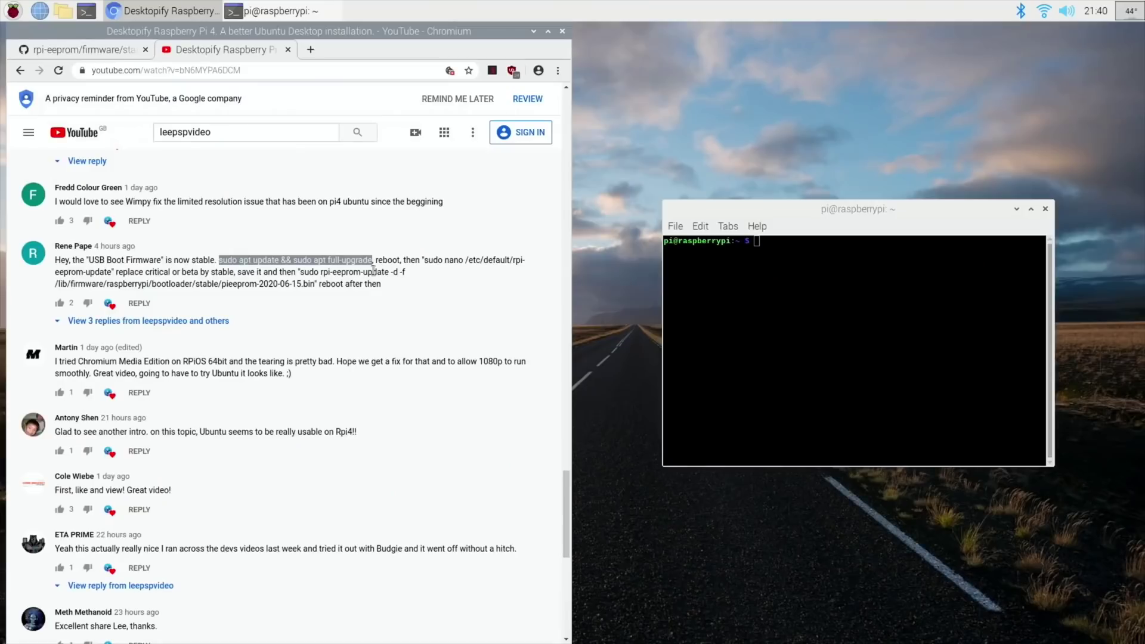
{"action": "right_click", "coordinate": [758, 241]}
{"action": "left_click", "coordinate": [795, 308]}
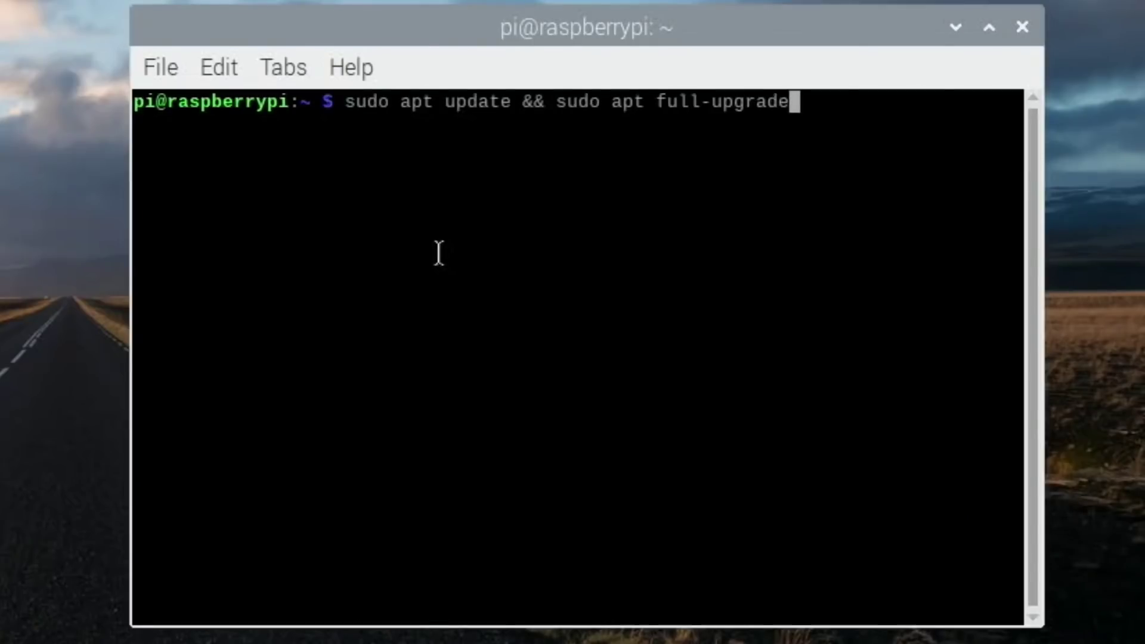
{"action": "key", "text": "Return"}
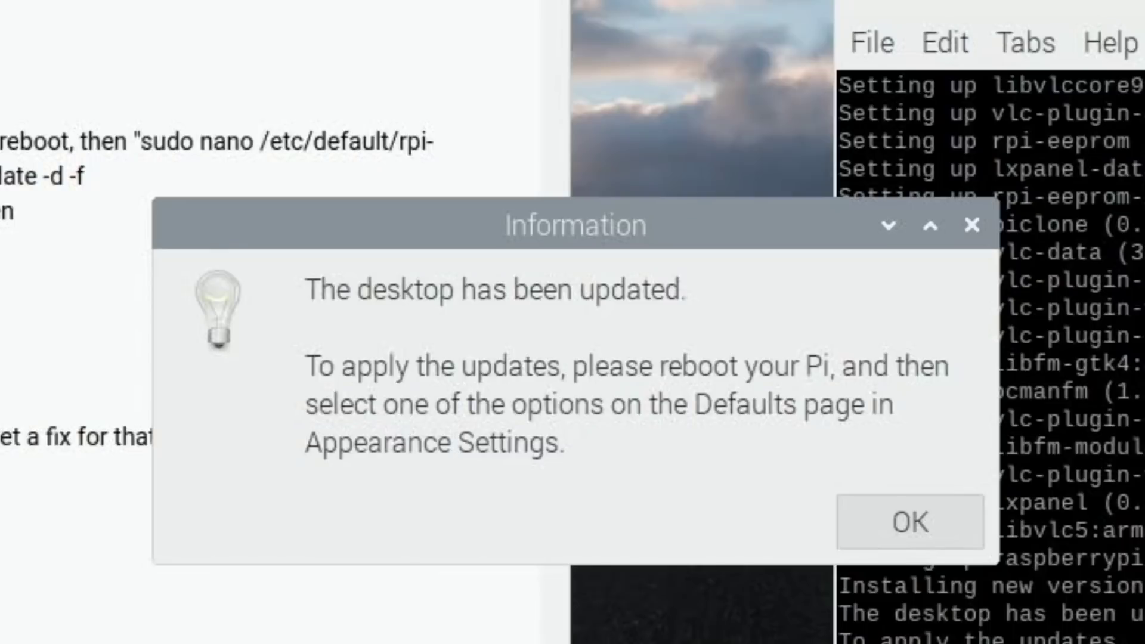
Dismiss the desktop-updated notice and reboot the Raspberry Pi.
{"action": "left_click", "coordinate": [922, 527]}
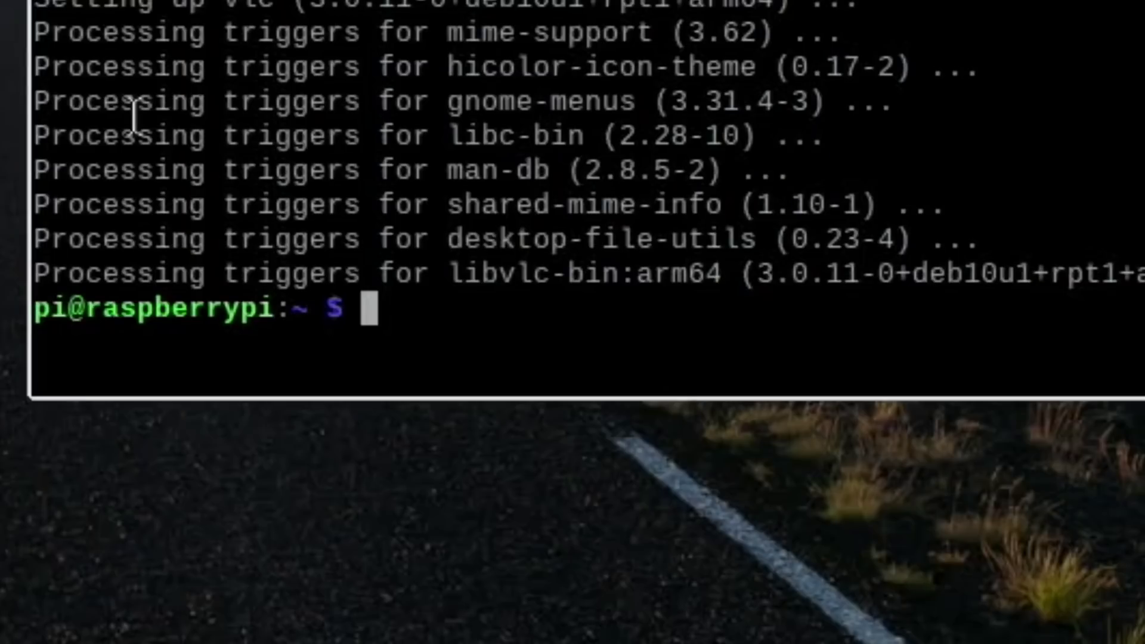
{"action": "type", "text": "re"}
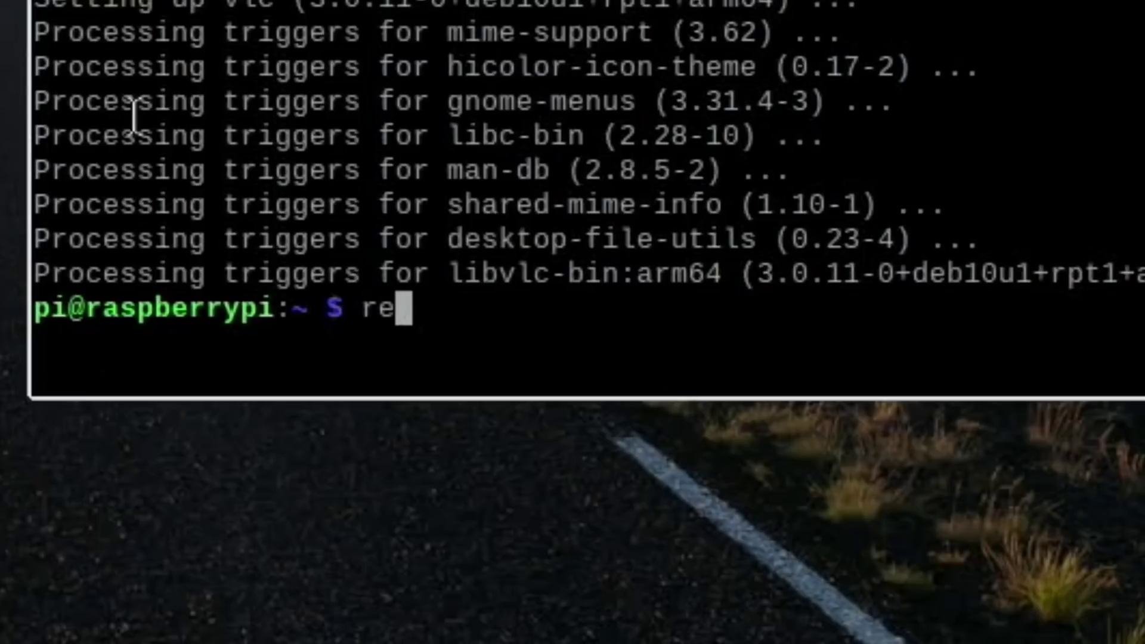
{"action": "type", "text": "boot"}
{"action": "key", "text": "Return"}
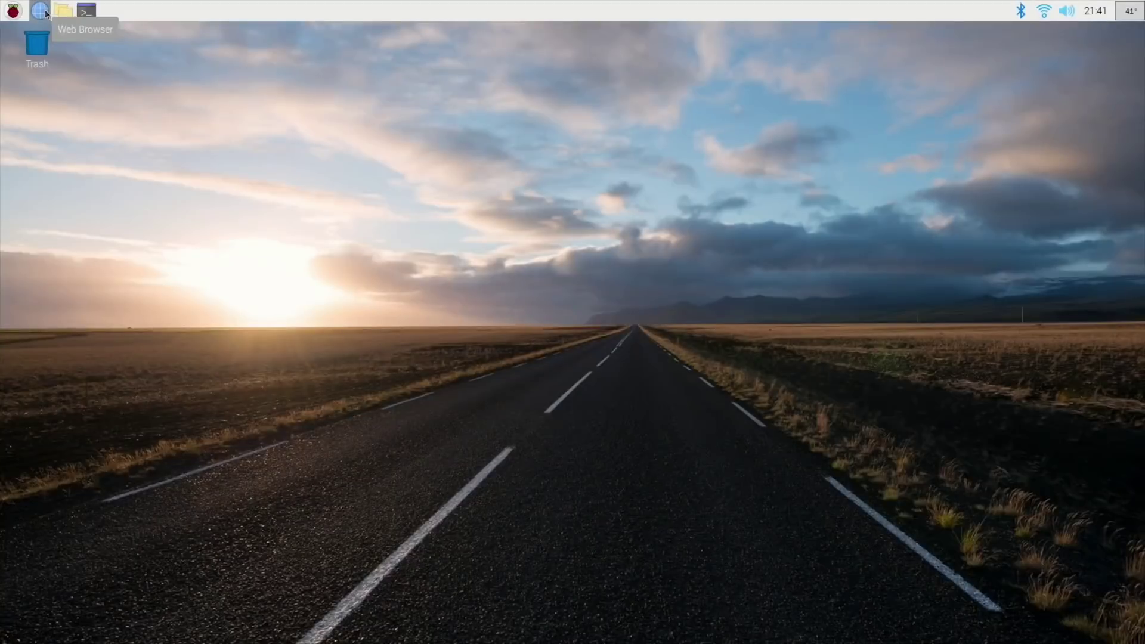
Open /etc/default/rpi-eeprom-update in nano using the command copied from the comment.
{"action": "left_click", "coordinate": [46, 13]}
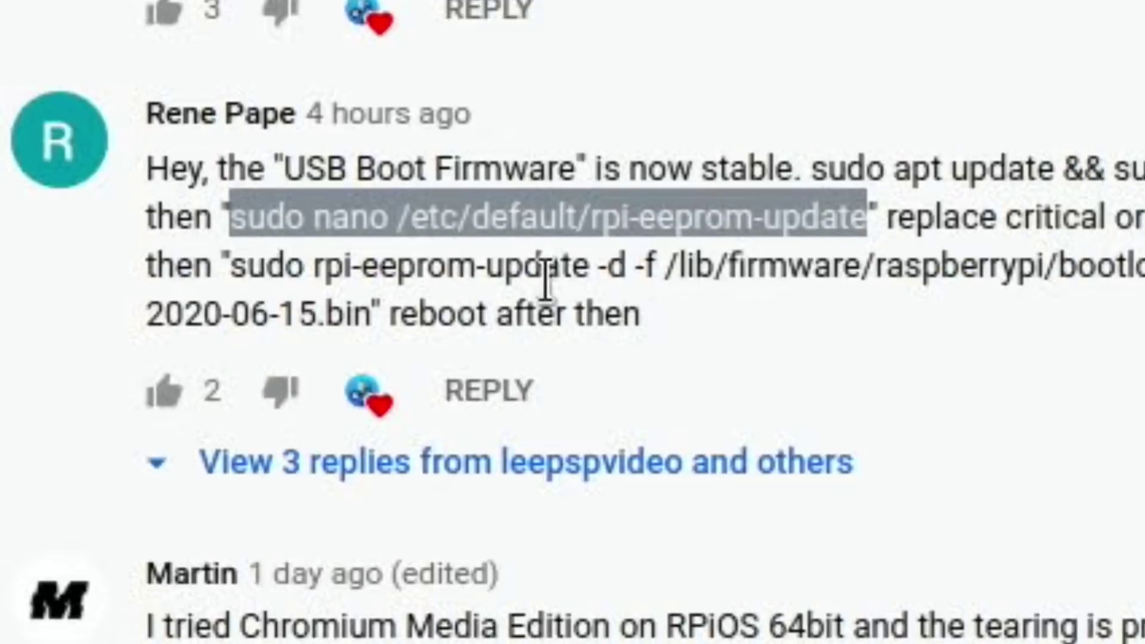
{"action": "right_click", "coordinate": [380, 218]}
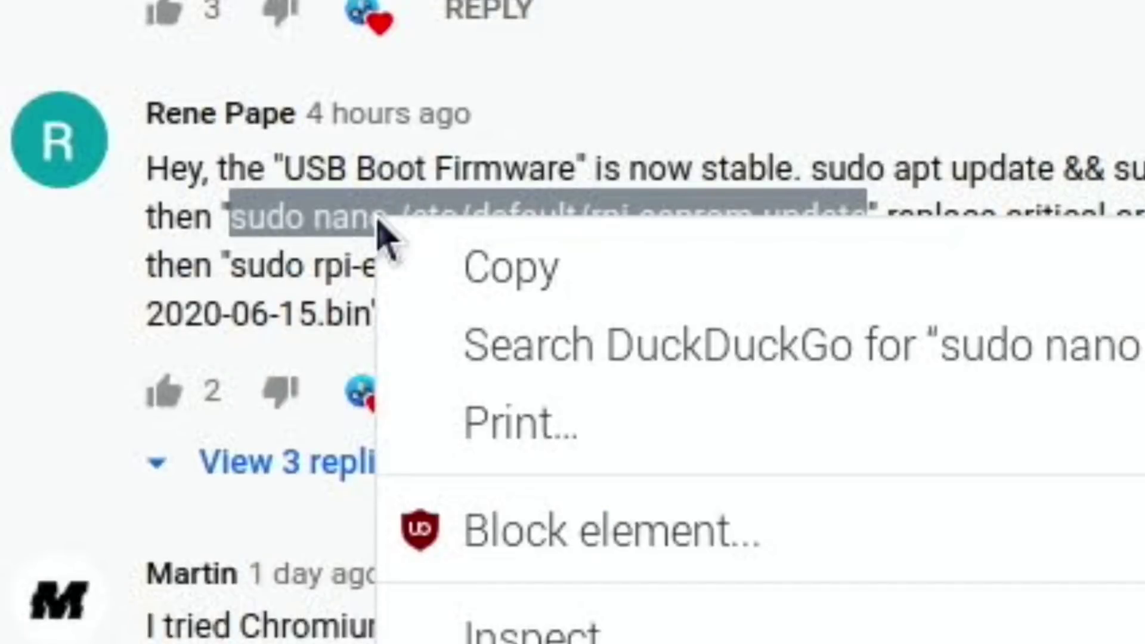
{"action": "left_click", "coordinate": [451, 268]}
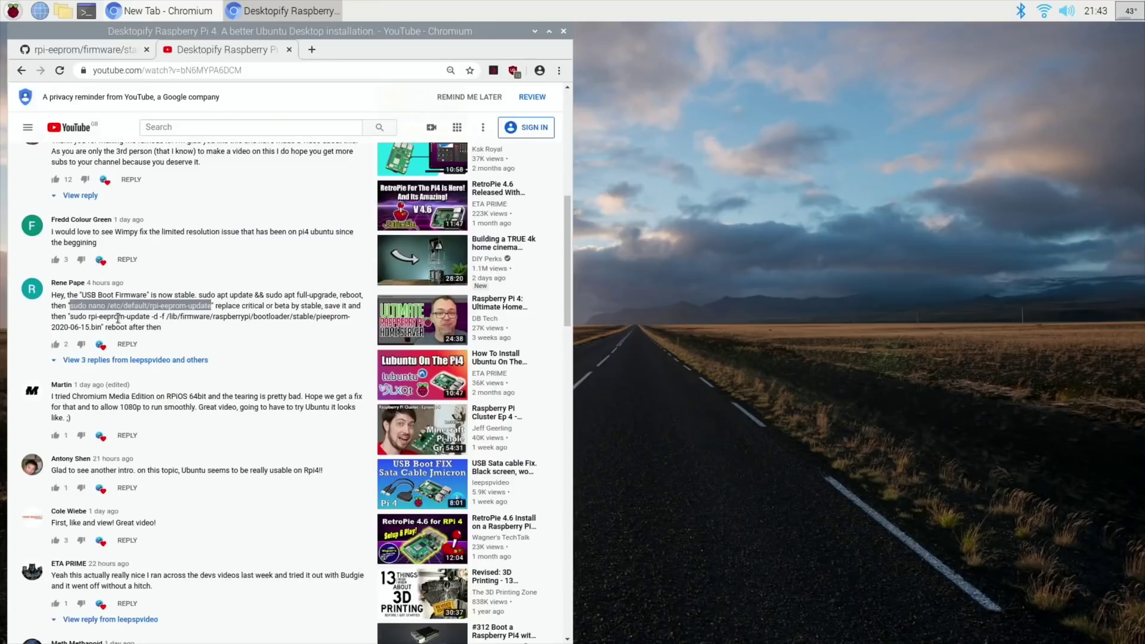
{"action": "left_click", "coordinate": [87, 12]}
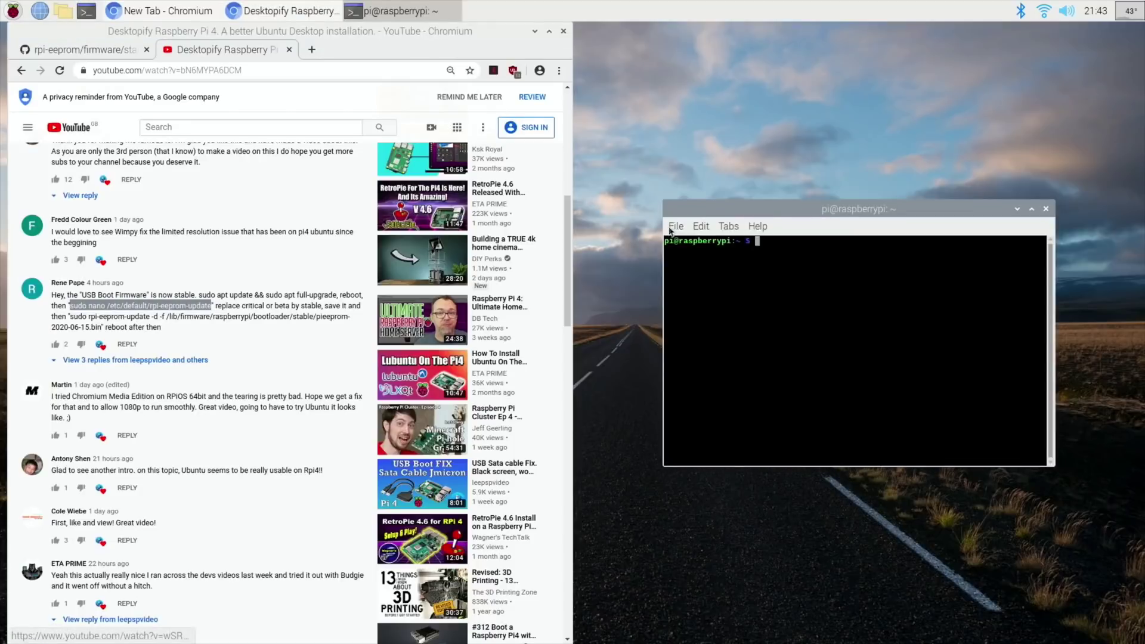
{"action": "right_click", "coordinate": [764, 237]}
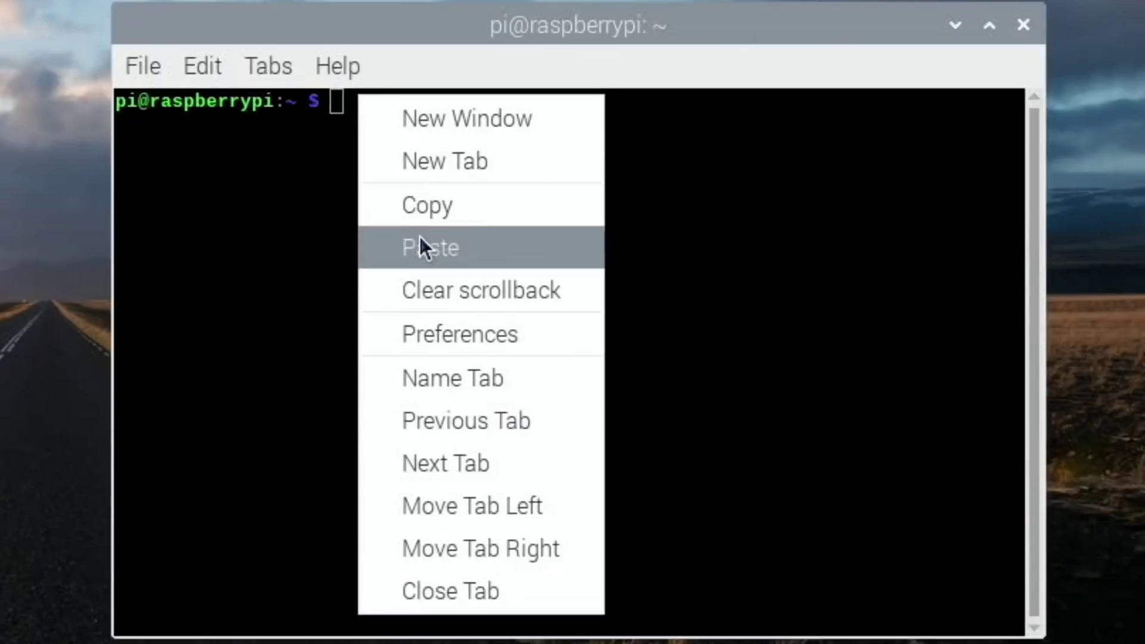
{"action": "left_click", "coordinate": [420, 247]}
{"action": "key", "text": "Return"}
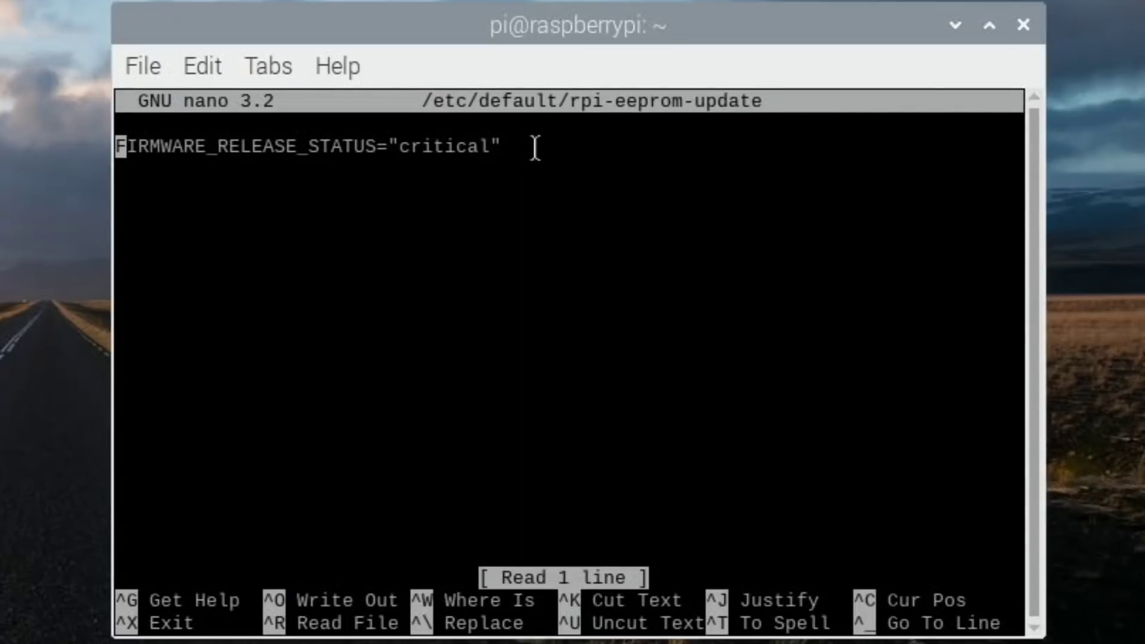
Change FIRMWARE_RELEASE_STATUS from critical to stable, save, and reopen the file to verify.
{"action": "key", "text": "Right"}
{"action": "key", "text": "Right"}
{"action": "key", "text": "Right"}
{"action": "key", "text": "Right"}
{"action": "key", "text": "Right"}
{"action": "key", "text": "Right"}
{"action": "key", "text": "Right"}
{"action": "key", "text": "Right"}
{"action": "key", "text": "Right"}
{"action": "key", "text": "Right"}
{"action": "key", "text": "Right"}
{"action": "key", "text": "Right"}
{"action": "key", "text": "Right"}
{"action": "key", "text": "Right"}
{"action": "key", "text": "Right"}
{"action": "key", "text": "Right"}
{"action": "key", "text": "Right"}
{"action": "key", "text": "Right"}
{"action": "key", "text": "Right"}
{"action": "key", "text": "Right"}
{"action": "key", "text": "Right"}
{"action": "key", "text": "Right"}
{"action": "key", "text": "Right"}
{"action": "key", "text": "Right"}
{"action": "key", "text": "Right"}
{"action": "key", "text": "Right"}
{"action": "key", "text": "BackSpace"}
{"action": "key", "text": "BackSpace"}
{"action": "key", "text": "BackSpace"}
{"action": "key", "text": "BackSpace"}
{"action": "key", "text": "BackSpace"}
{"action": "key", "text": "BackSpace"}
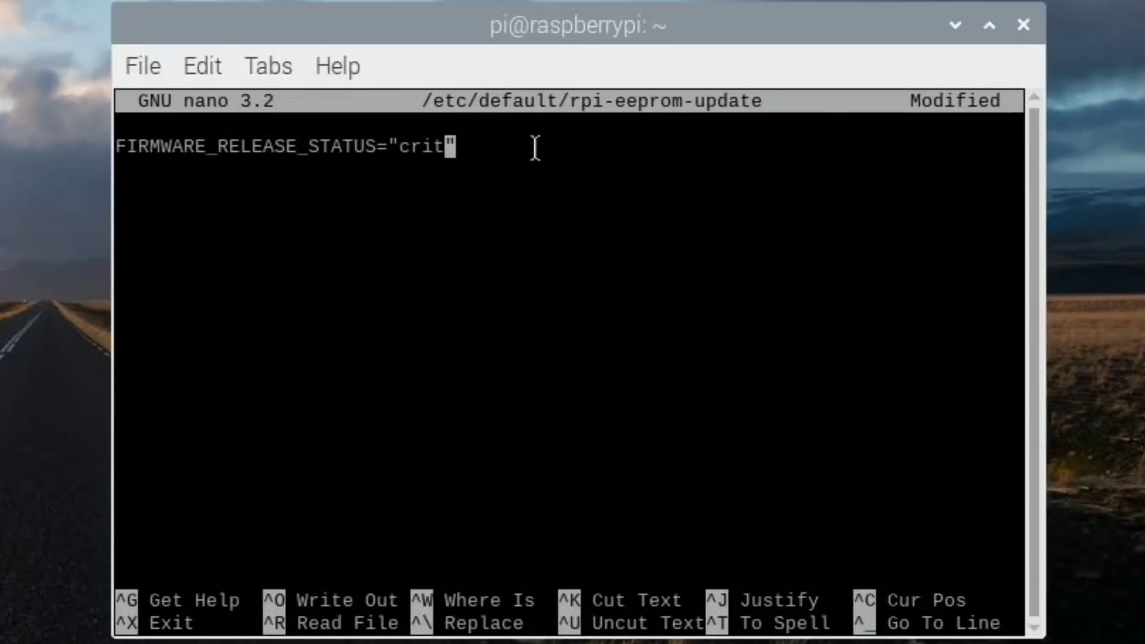
{"action": "key", "text": "BackSpace"}
{"action": "key", "text": "BackSpace"}
{"action": "type", "text": "stable"}
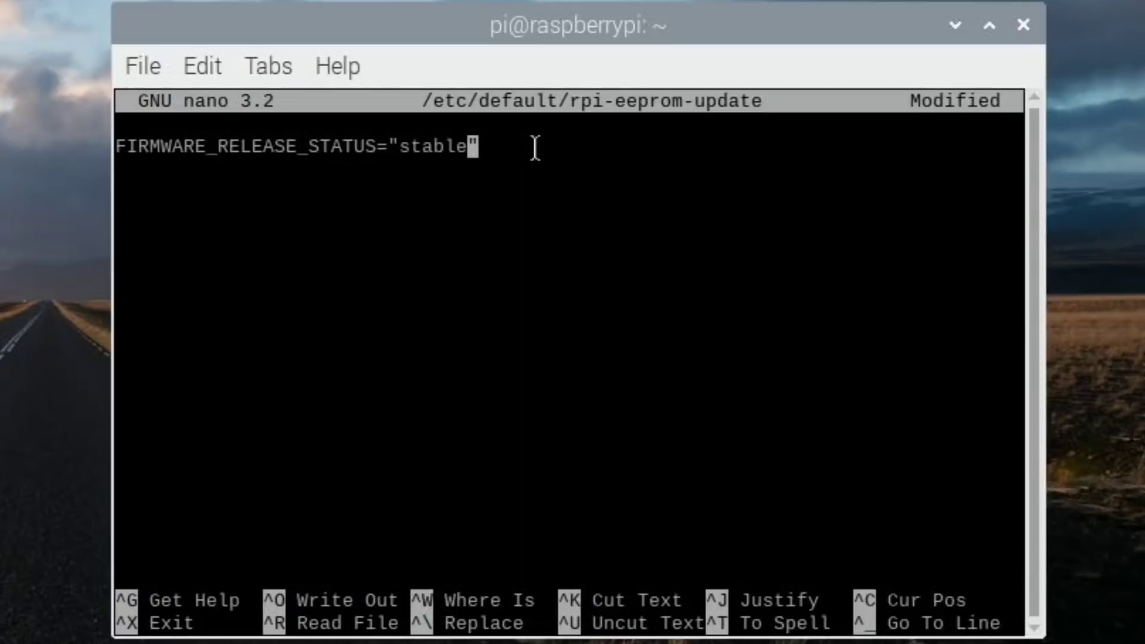
{"action": "key", "text": "ctrl+x"}
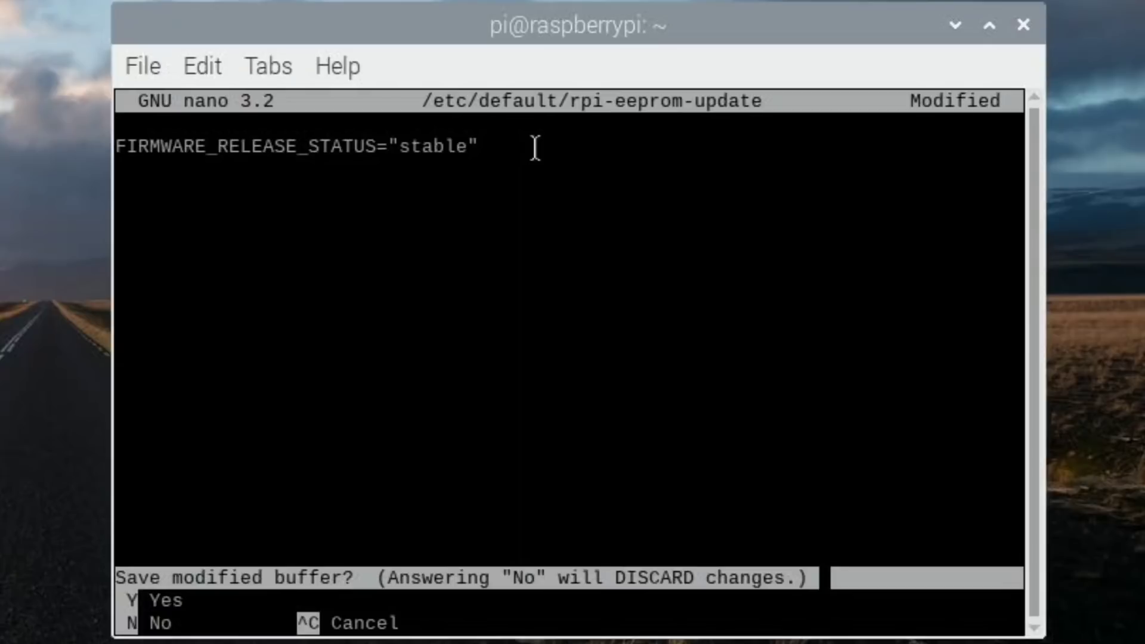
{"action": "key", "text": "y"}
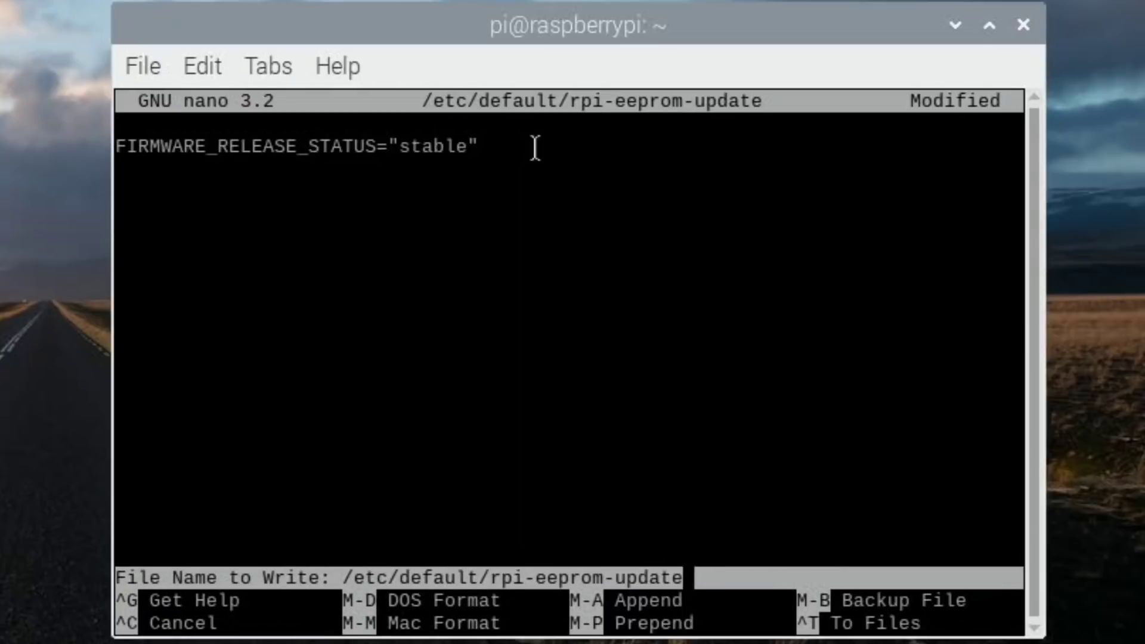
{"action": "key", "text": "Return"}
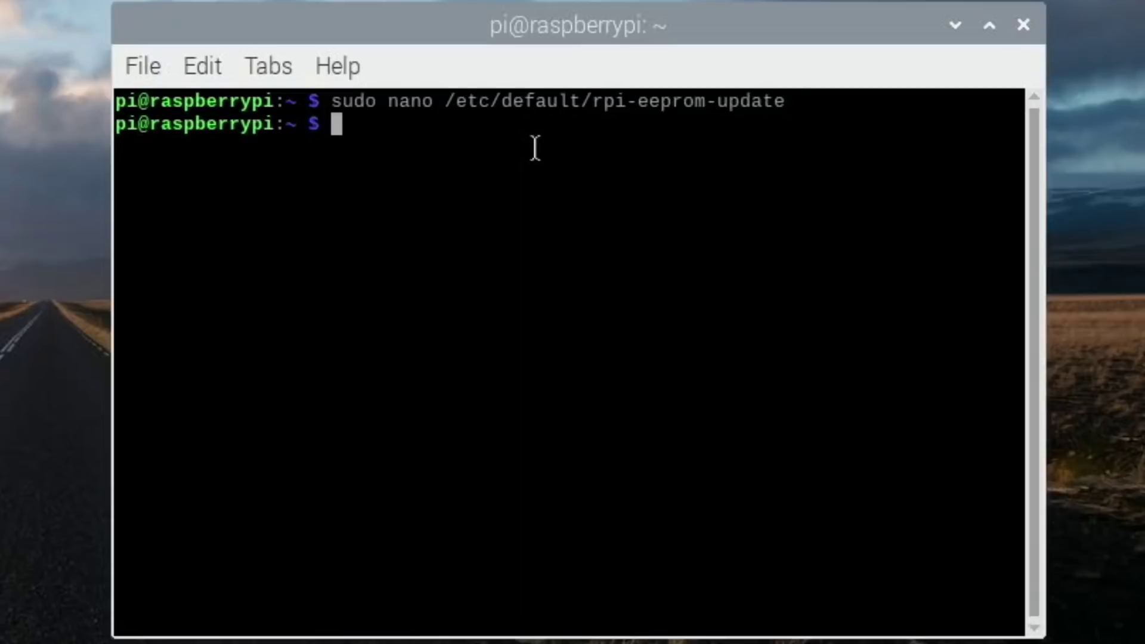
{"action": "key", "text": "Up"}
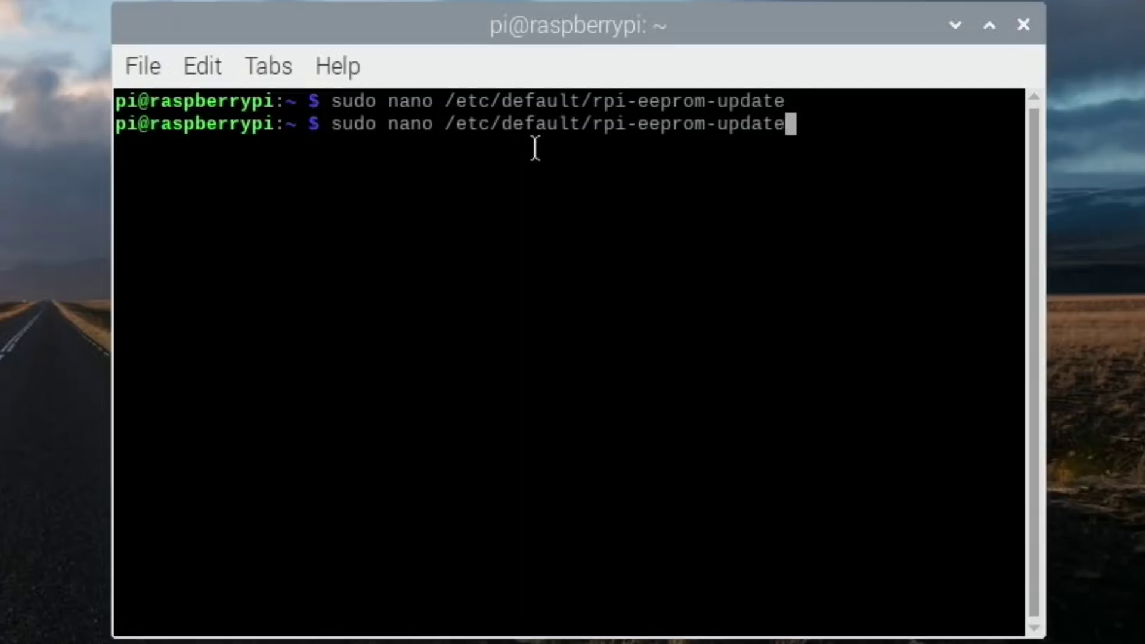
{"action": "key", "text": "Return"}
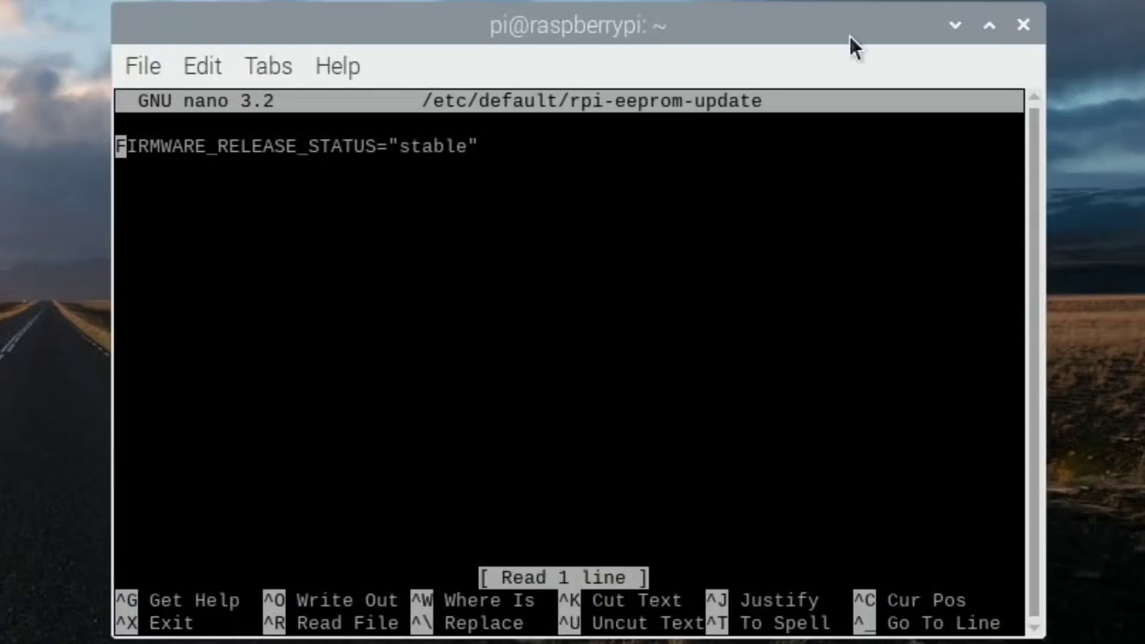
Install the stable pieeprom-2020-06-15.bin bootloader with rpi-eeprom-update, then reboot to apply it.
{"action": "left_click", "coordinate": [1024, 25]}
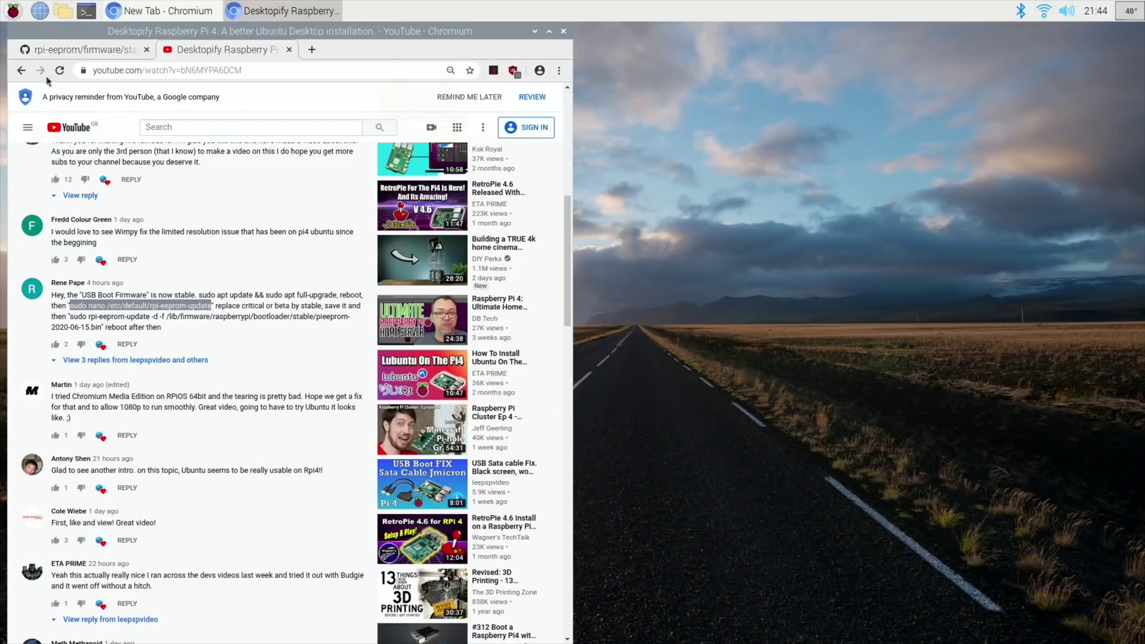
{"action": "left_click", "coordinate": [90, 11]}
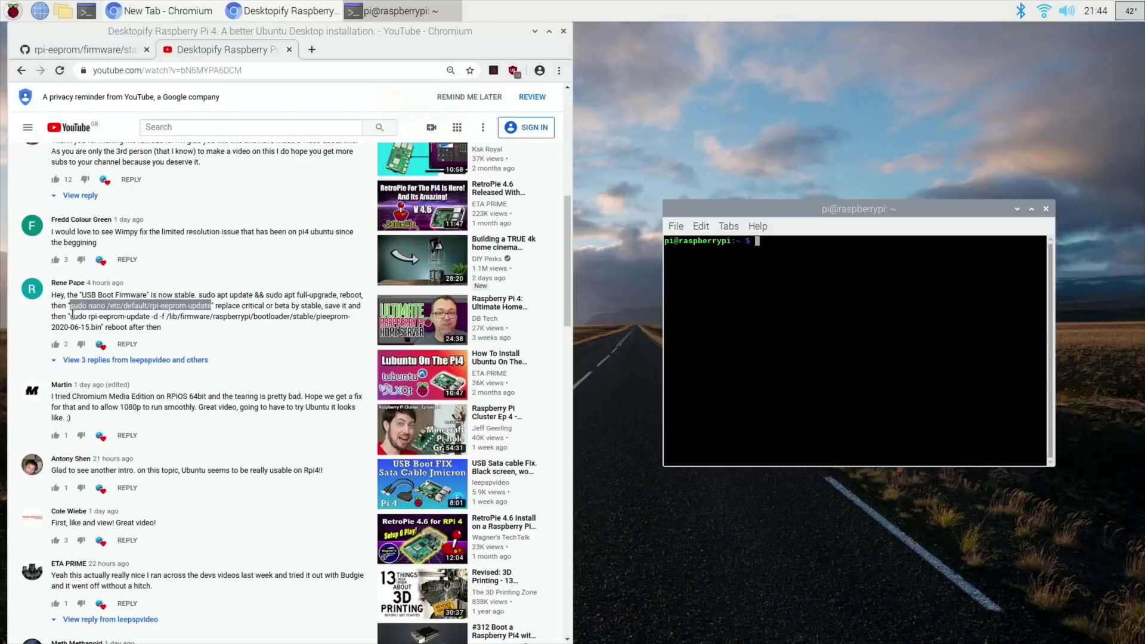
{"action": "left_click_drag", "start_coordinate": [70, 316], "coordinate": [145, 315]}
{"action": "left_click_drag", "start_coordinate": [412, 262], "coordinate": [273, 309]}
{"action": "right_click", "coordinate": [218, 293]}
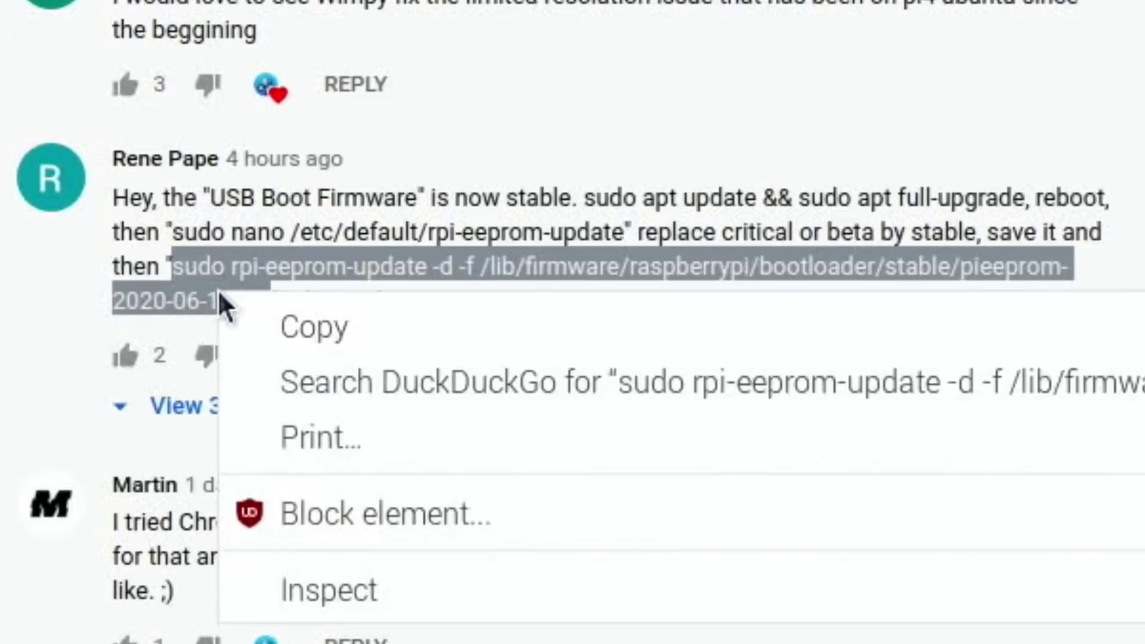
{"action": "left_click", "coordinate": [268, 326]}
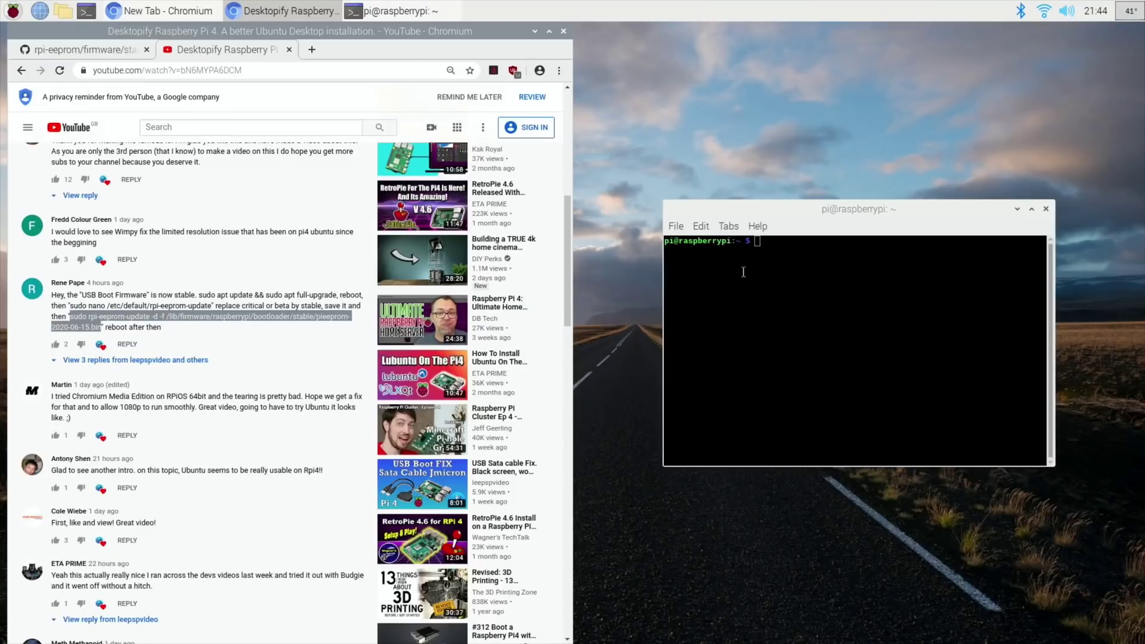
{"action": "right_click", "coordinate": [759, 245]}
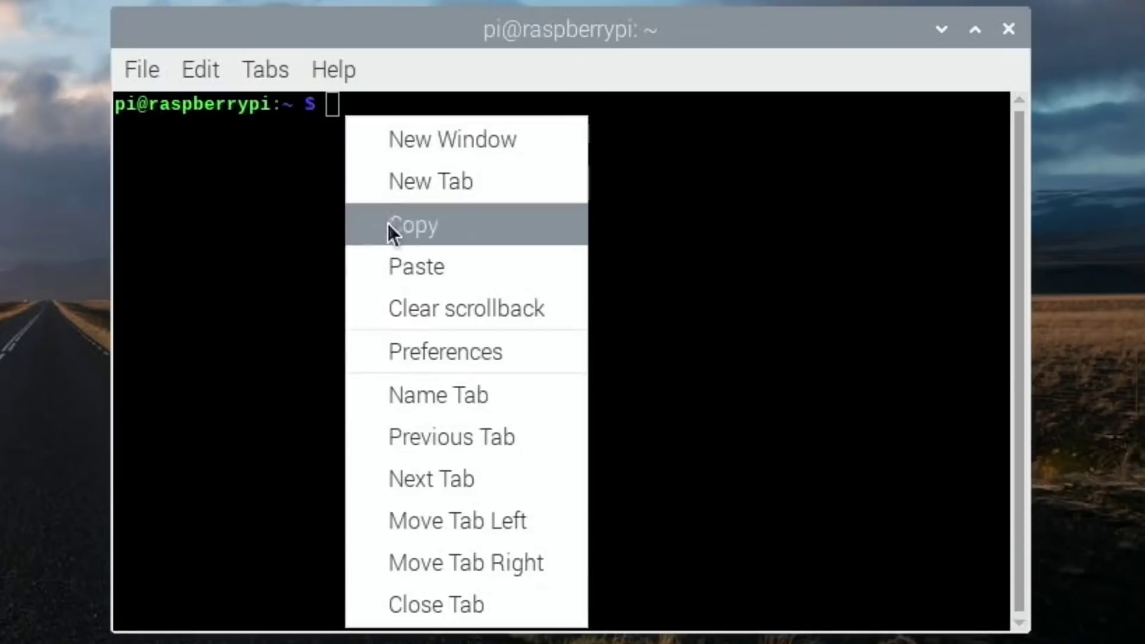
{"action": "left_click", "coordinate": [784, 308]}
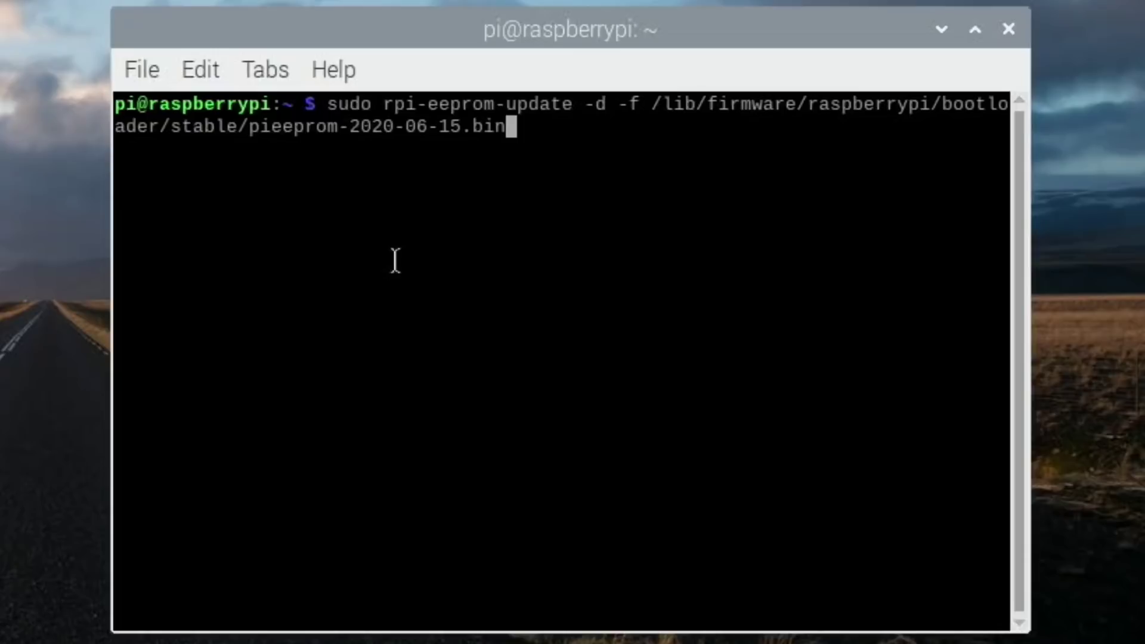
{"action": "key", "text": "Return"}
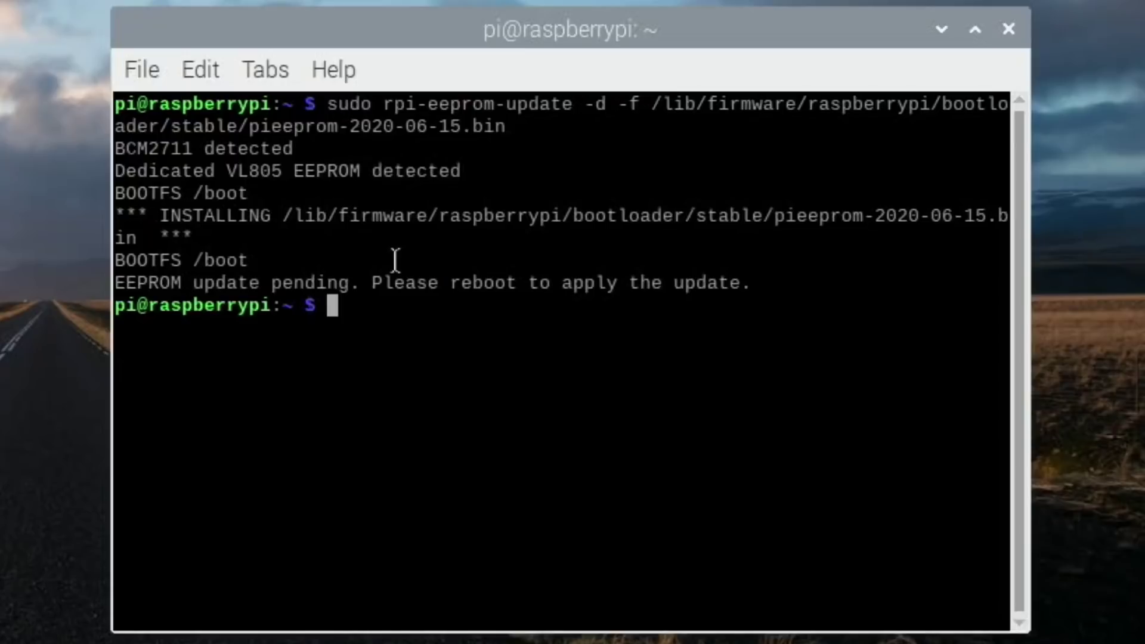
{"action": "type", "text": "reboot"}
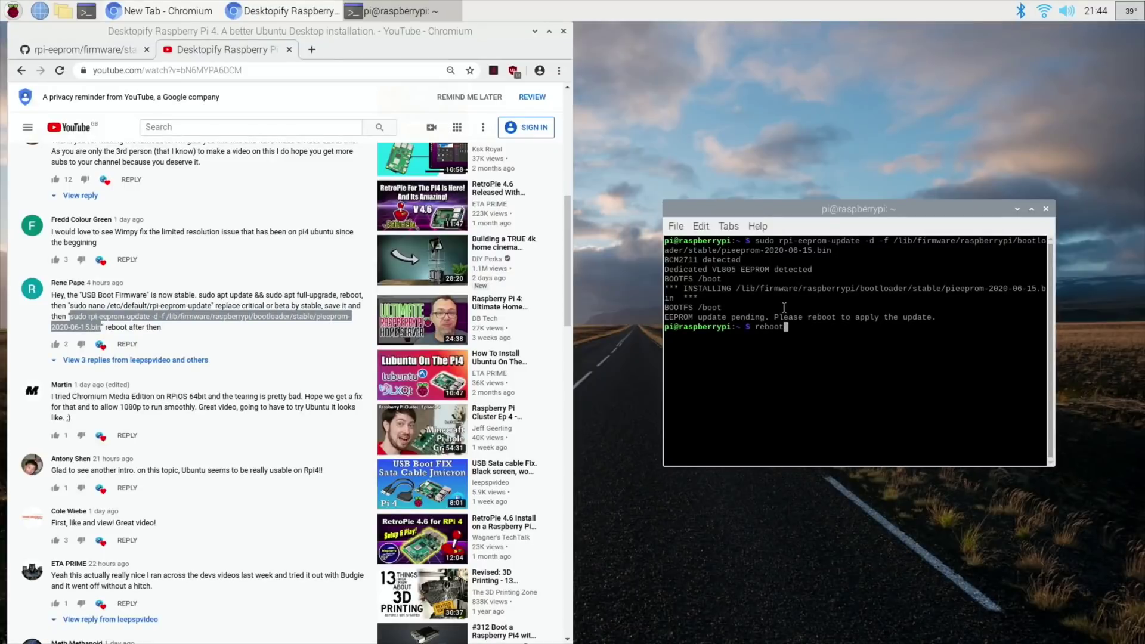
{"action": "key", "text": "Return"}
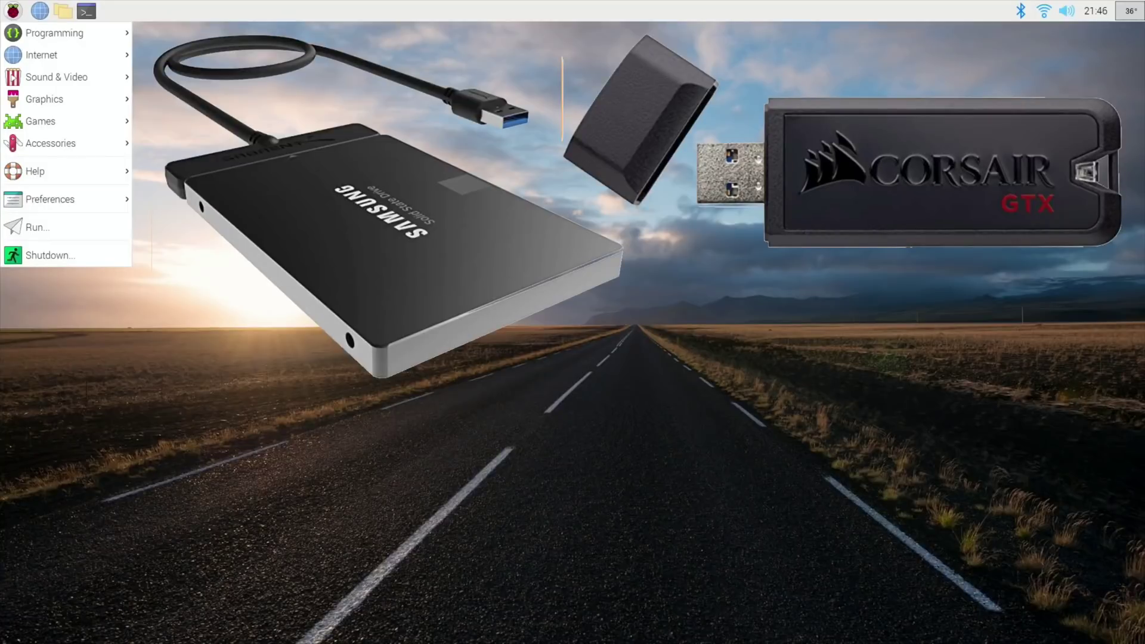
Open Add / Remove Software from Preferences and search for imager.
{"action": "mouse_move", "coordinate": [88, 142]}
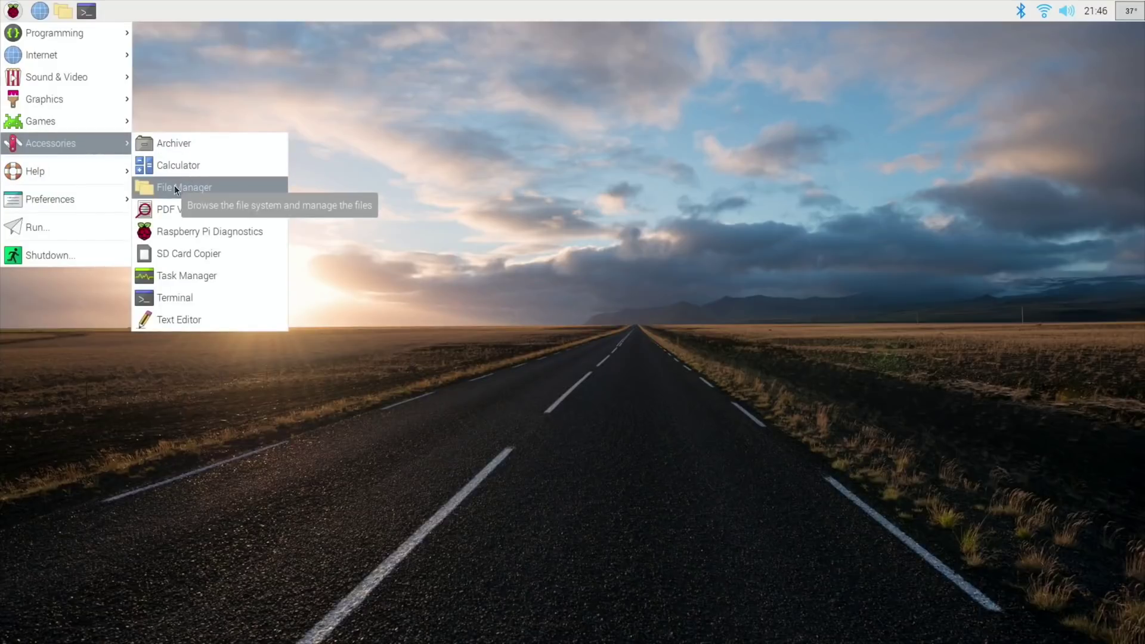
{"action": "mouse_move", "coordinate": [105, 202]}
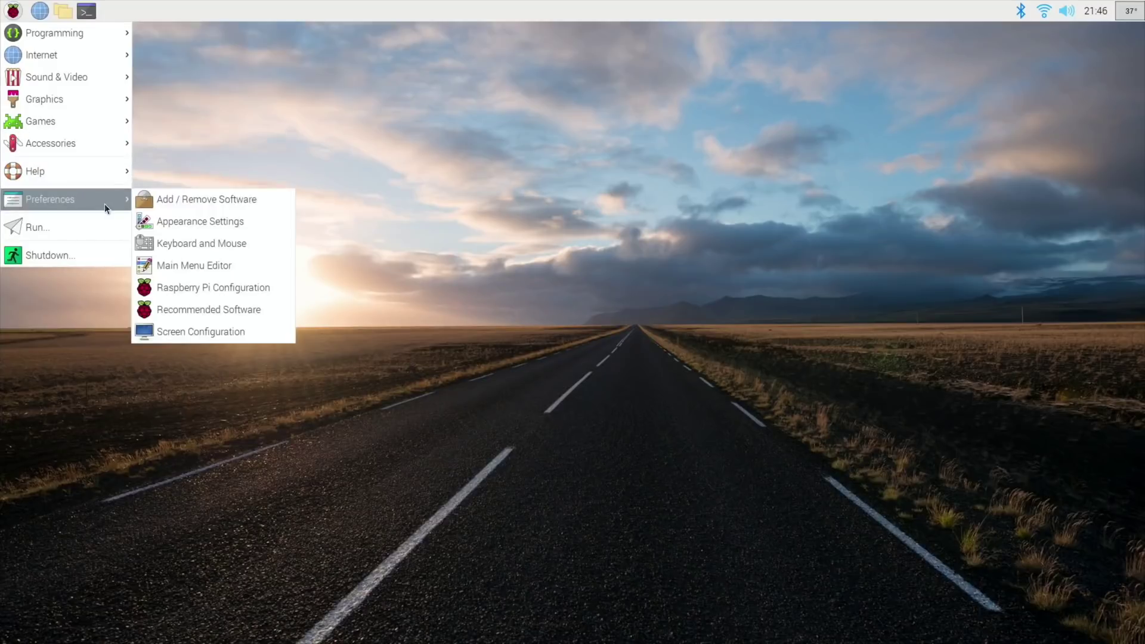
{"action": "left_click", "coordinate": [169, 197]}
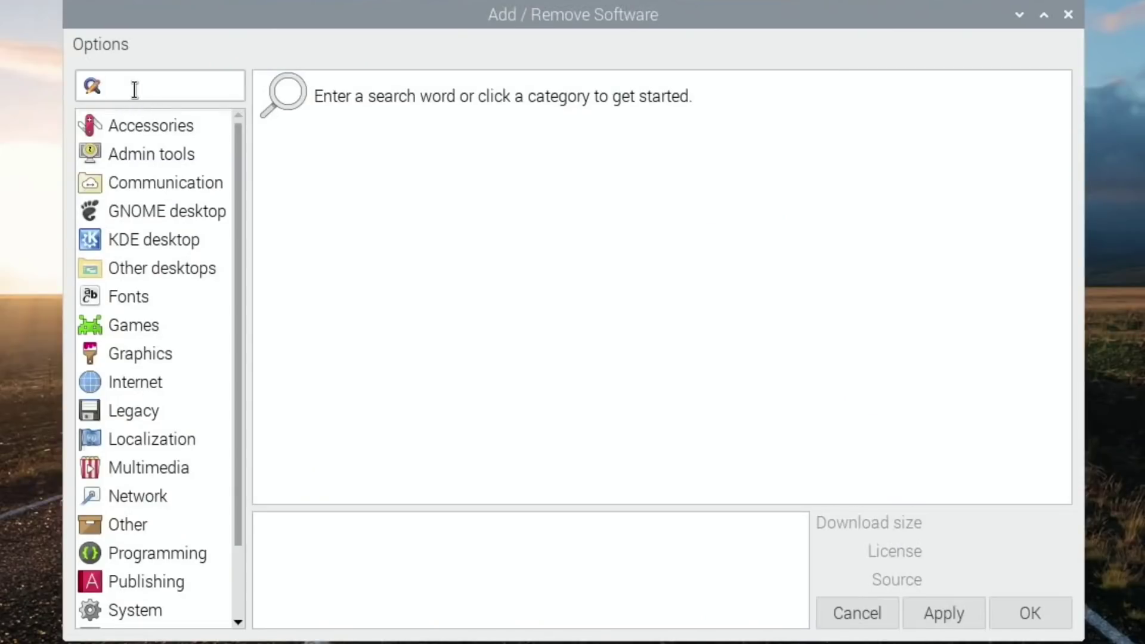
{"action": "type", "text": "imager"}
{"action": "key", "text": "Return"}
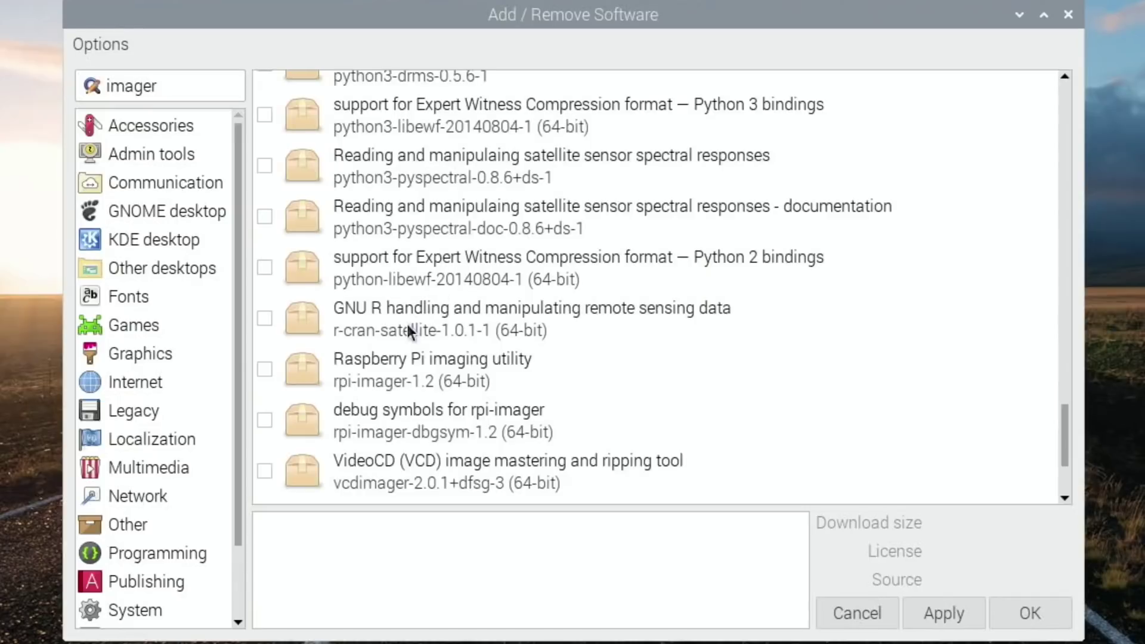
Install rpi-imager and rpi-imager-dbgsym, authenticating with the account password, then close the installer.
{"action": "left_click", "coordinate": [266, 368]}
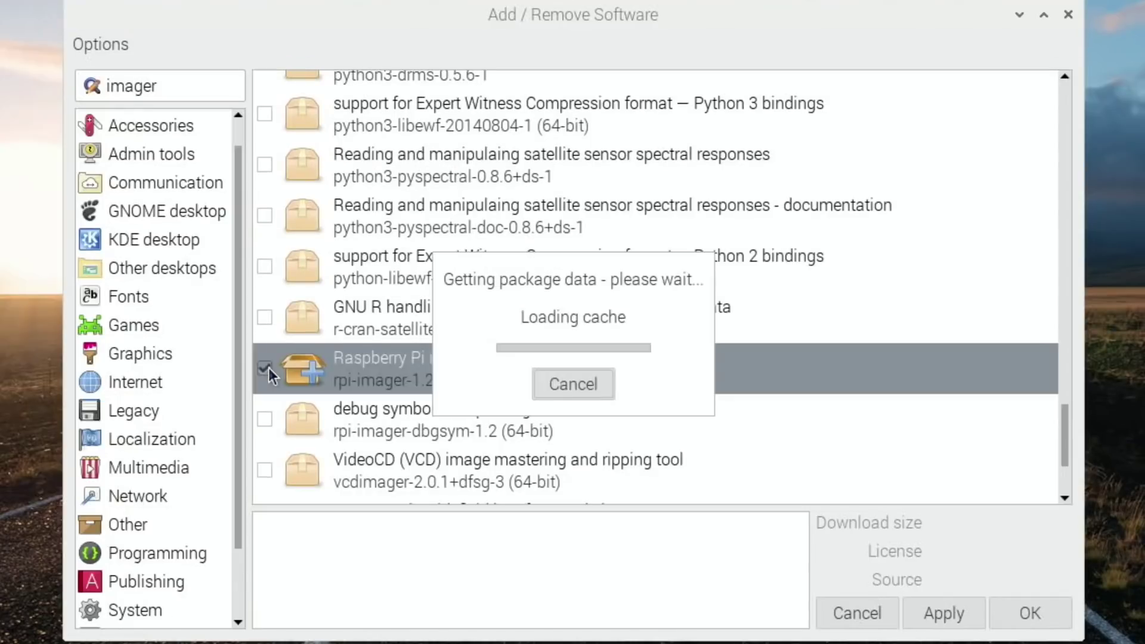
{"action": "left_click", "coordinate": [263, 417]}
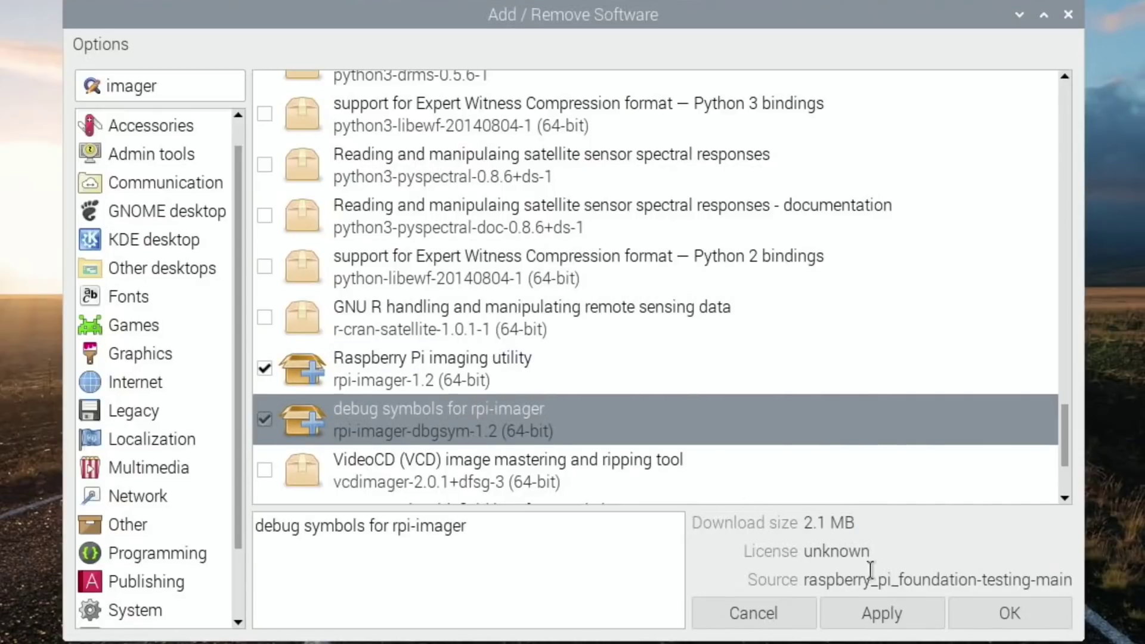
{"action": "left_click", "coordinate": [886, 617]}
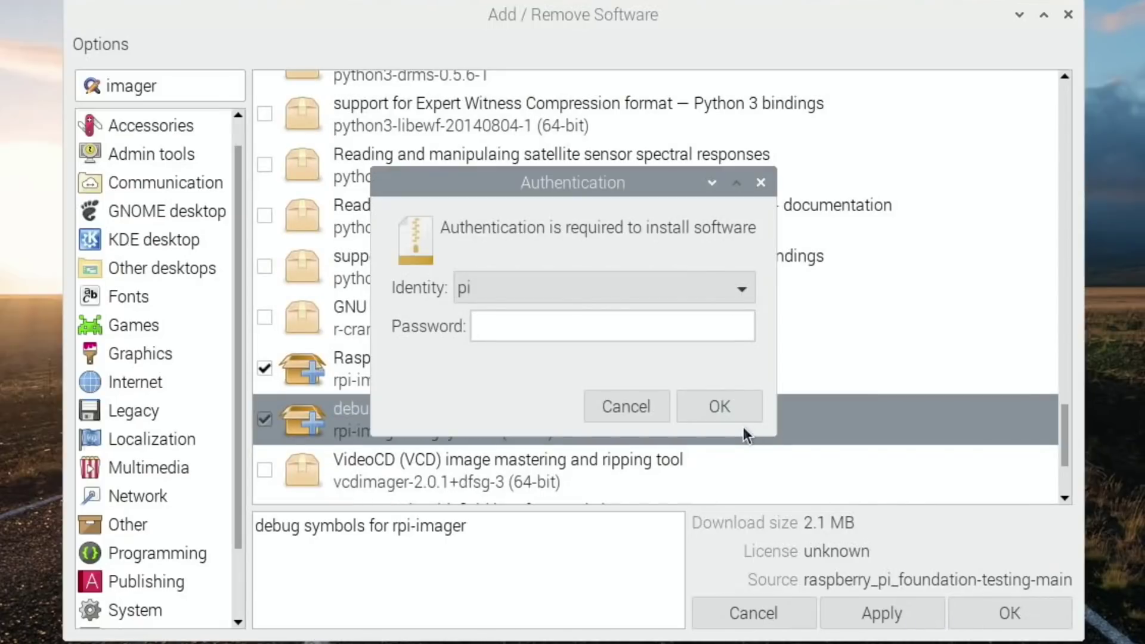
{"action": "type", "text": "rasp"}
{"action": "key", "text": "Return"}
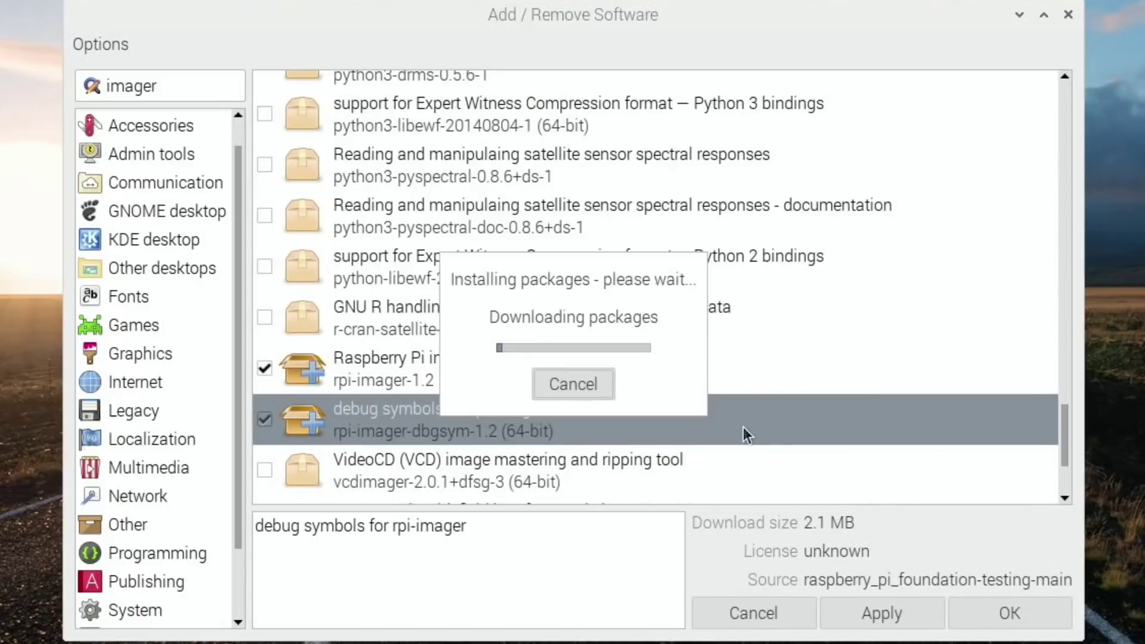
{"action": "left_click", "coordinate": [1019, 613]}
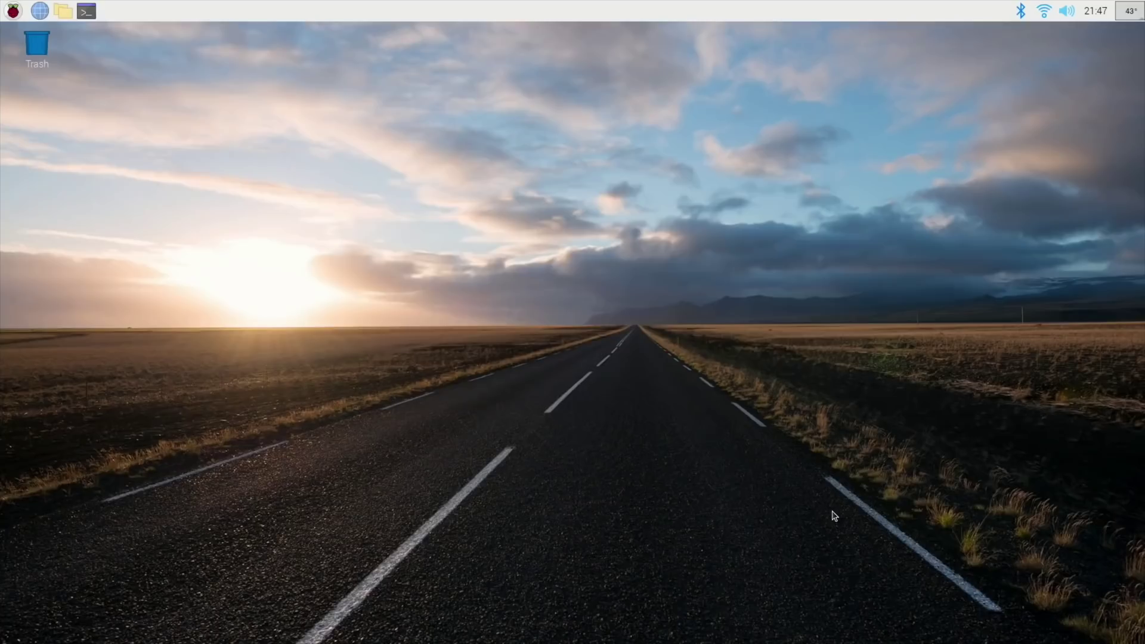
Launch Raspberry Pi Imager from Accessories and move its window left.
{"action": "left_click", "coordinate": [13, 11]}
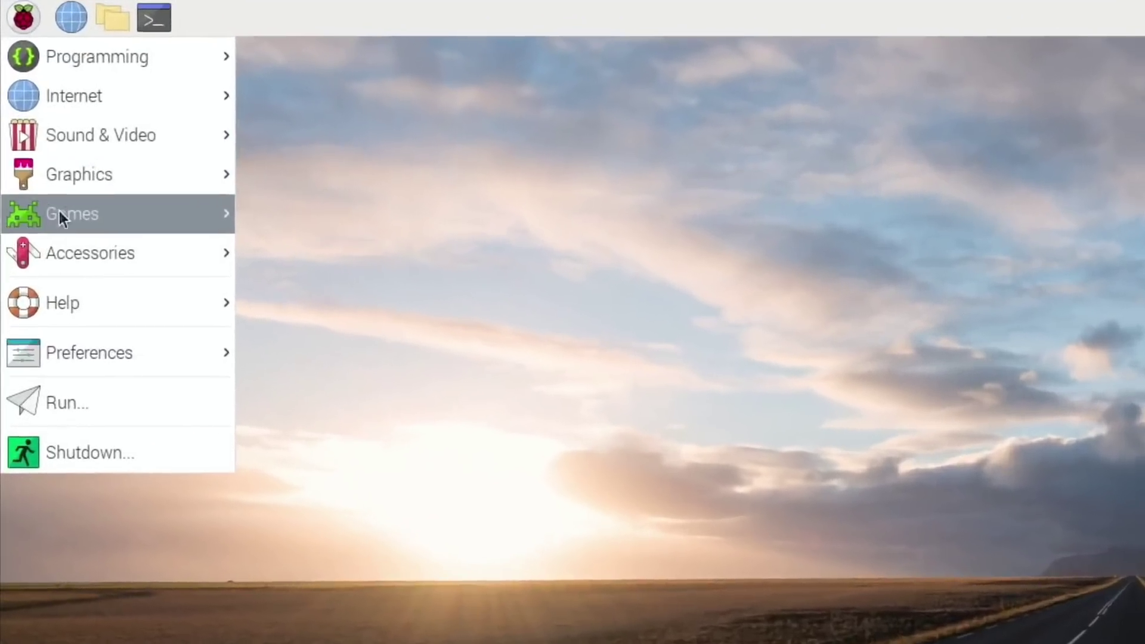
{"action": "mouse_move", "coordinate": [74, 249]}
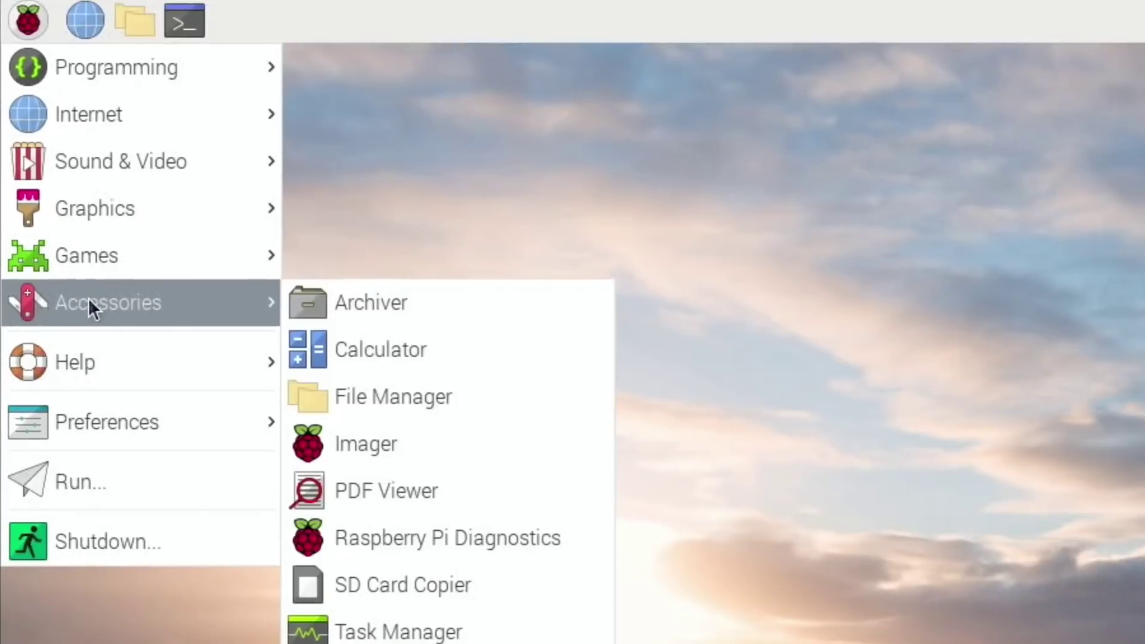
{"action": "left_click", "coordinate": [327, 442]}
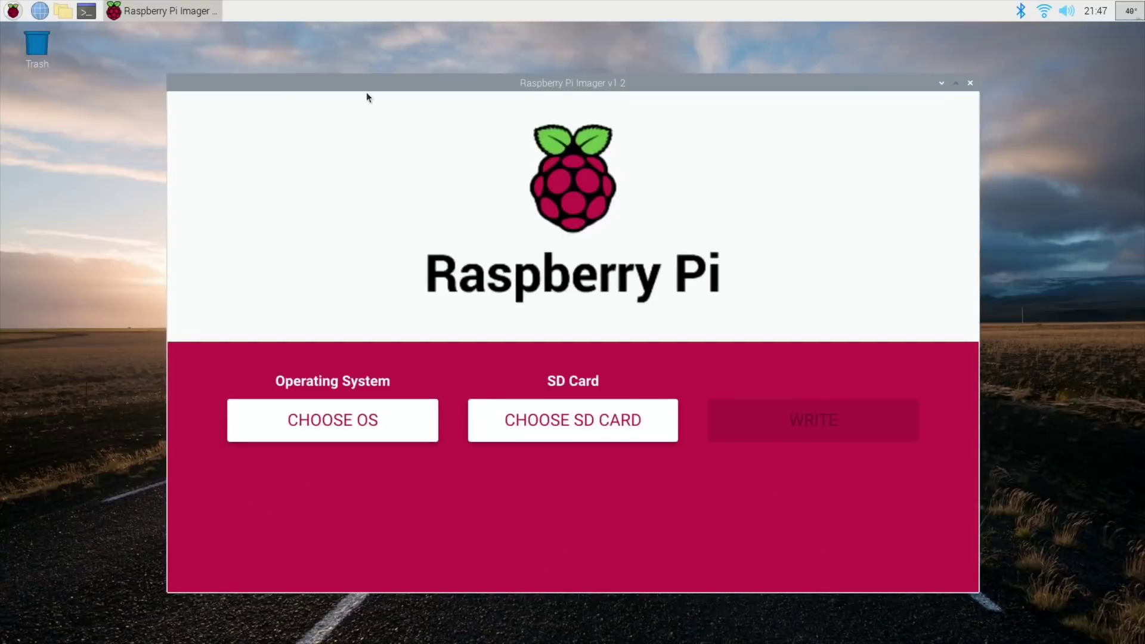
{"action": "left_click_drag", "start_coordinate": [362, 87], "coordinate": [231, 86]}
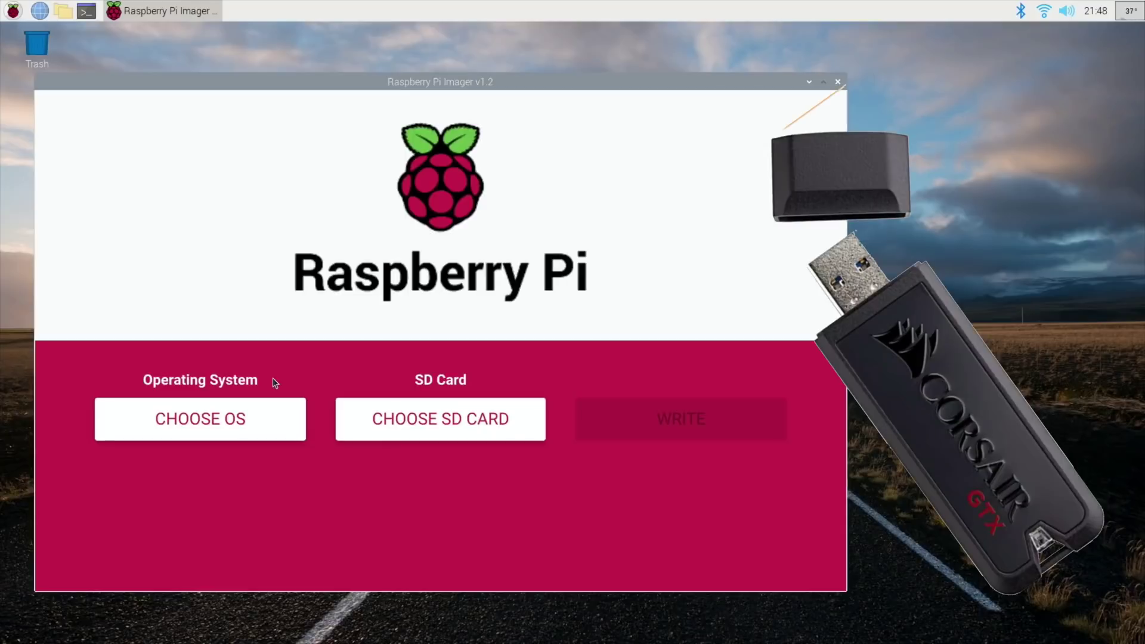
Choose Raspberry Pi OS (32-bit) as the OS and the SanDisk Ultra_Fit drive as target.
{"action": "left_click", "coordinate": [238, 417]}
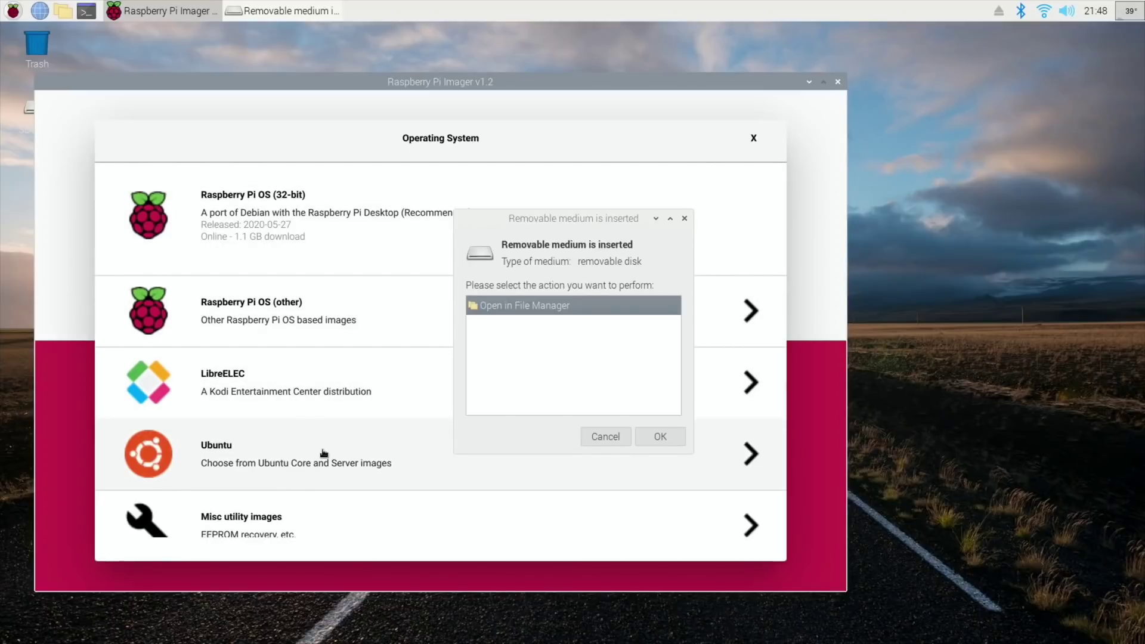
{"action": "left_click", "coordinate": [598, 436]}
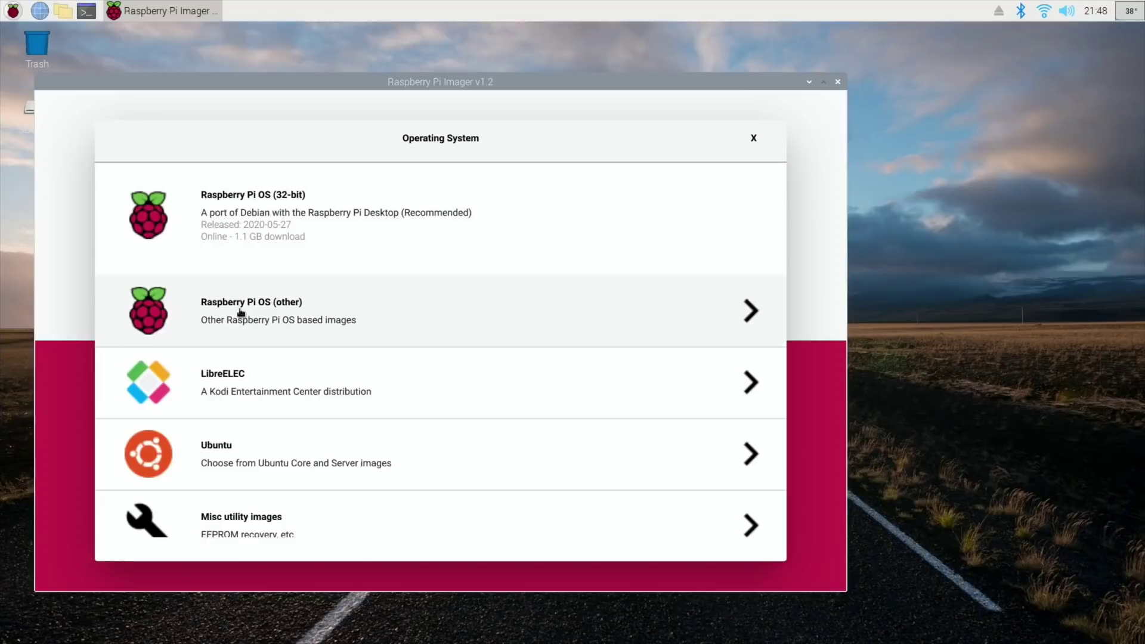
{"action": "left_click", "coordinate": [248, 235]}
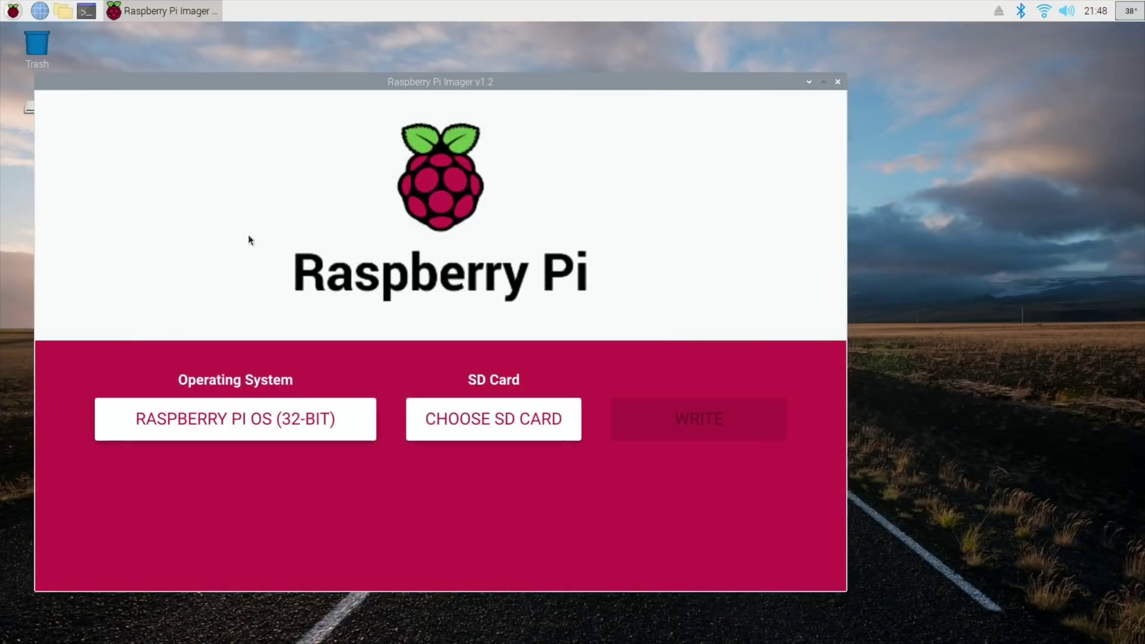
{"action": "left_click", "coordinate": [455, 420]}
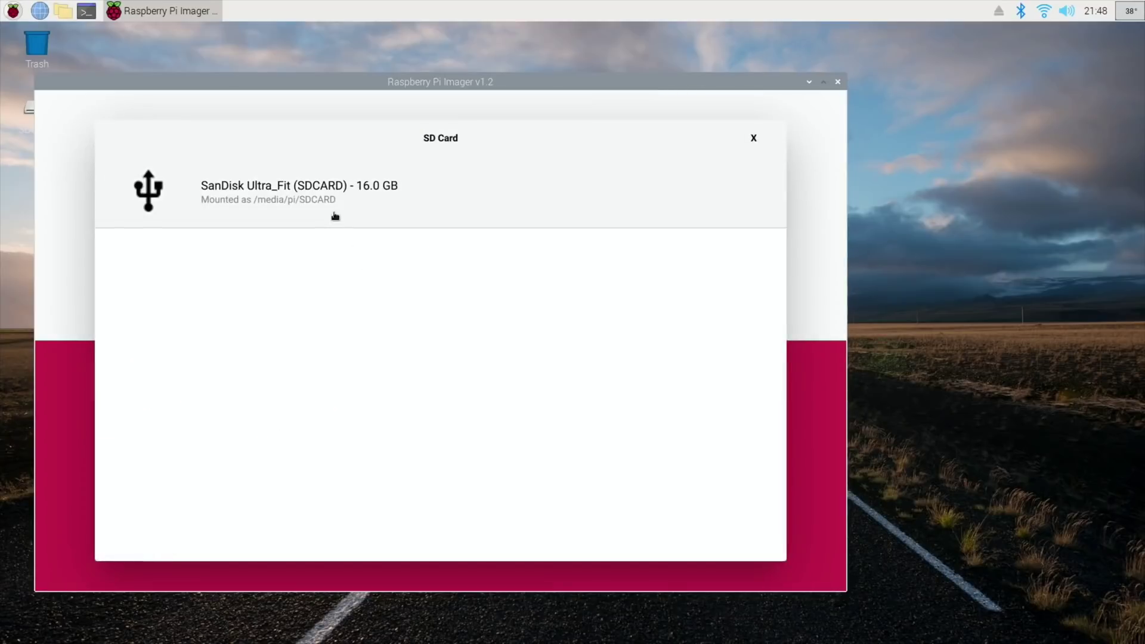
{"action": "left_click", "coordinate": [315, 200]}
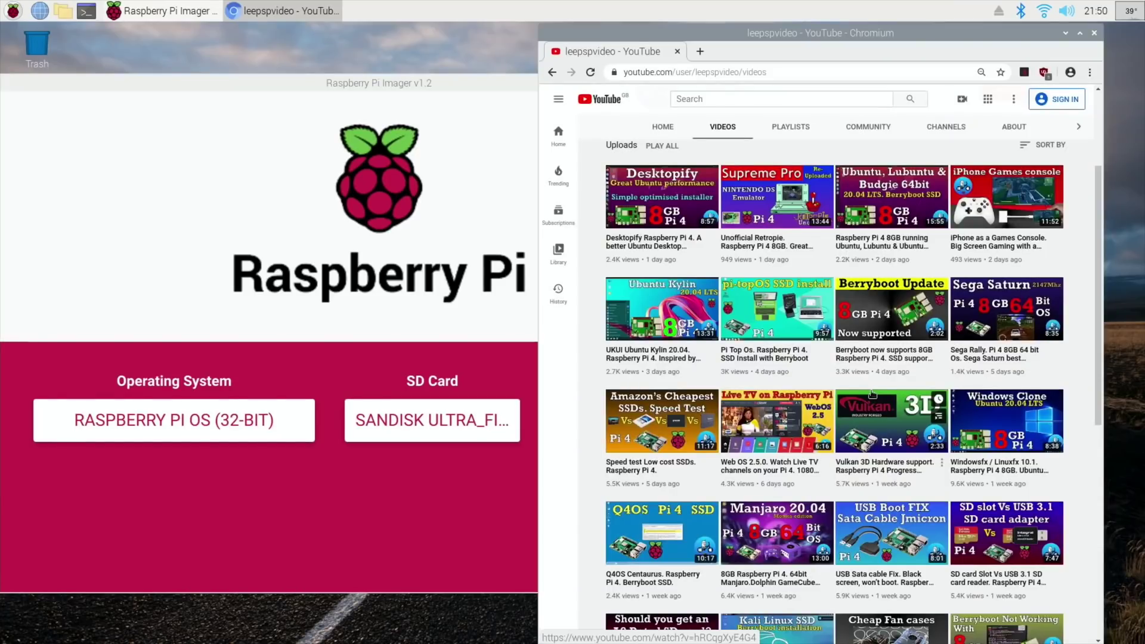
{"action": "scroll", "coordinate": [872, 393], "scroll_direction": "down", "scroll_amount": 4}
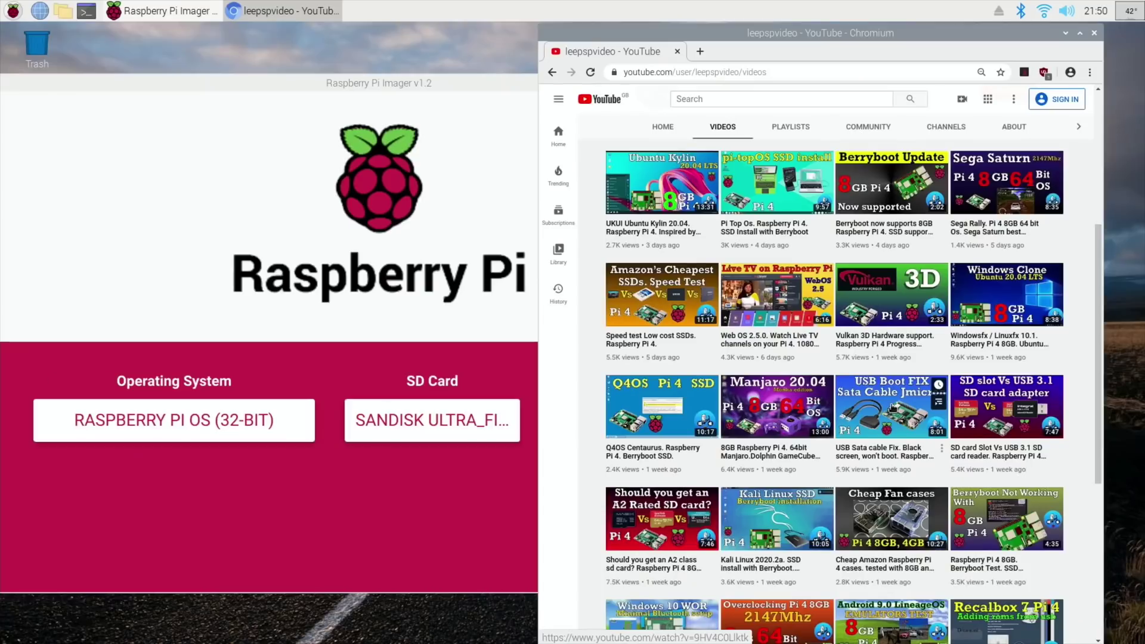
{"action": "scroll", "coordinate": [892, 409], "scroll_direction": "down", "scroll_amount": 2}
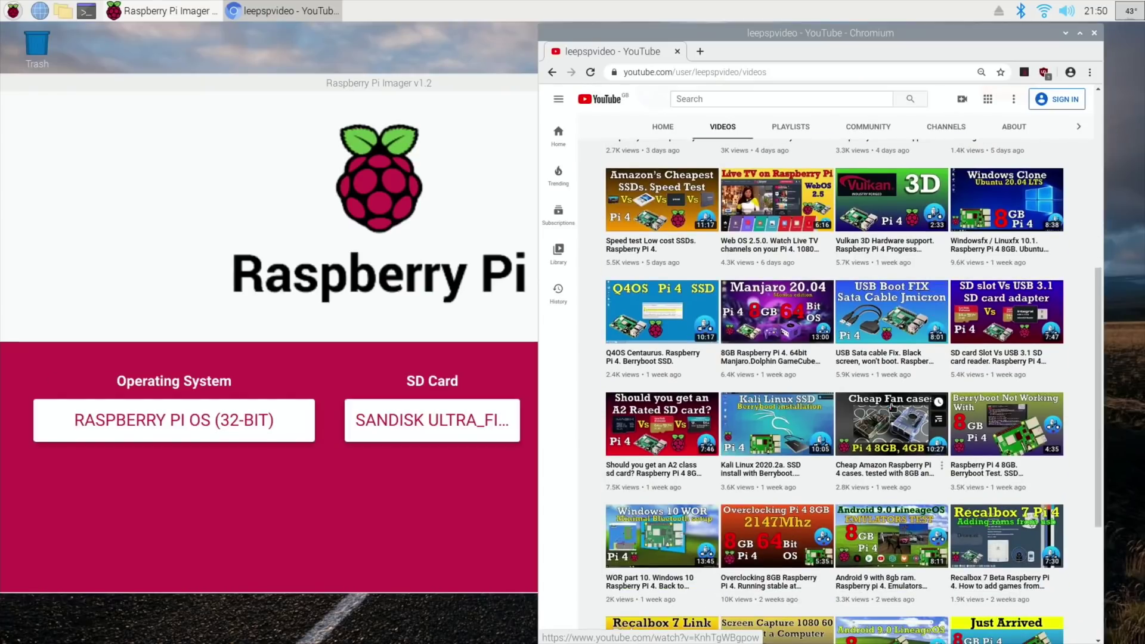
{"action": "scroll", "coordinate": [892, 407], "scroll_direction": "down", "scroll_amount": 1}
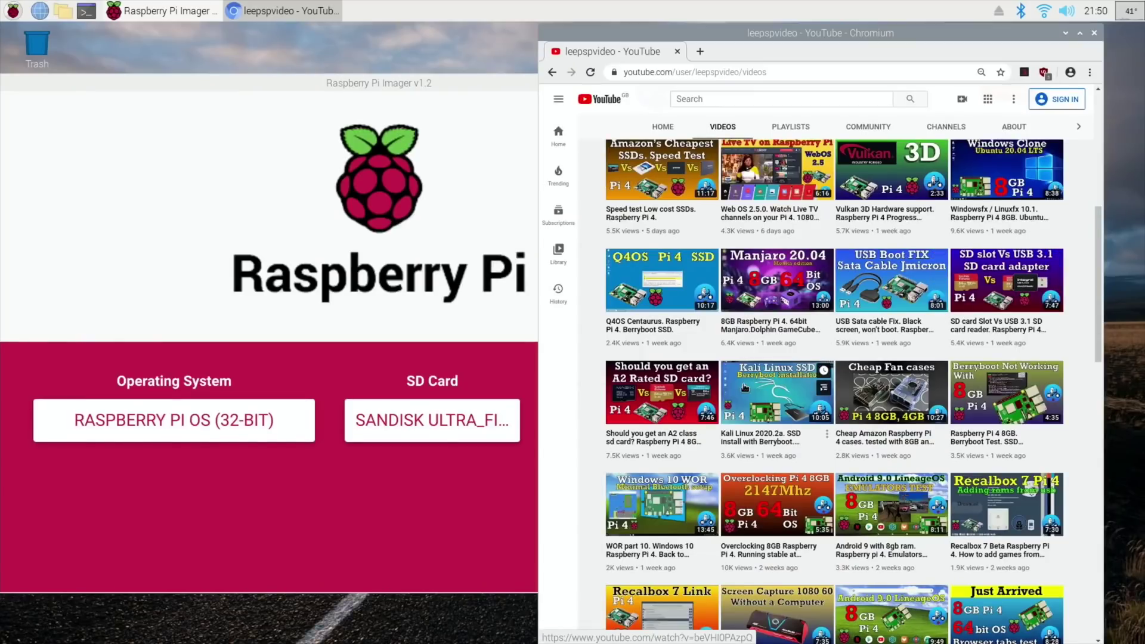
{"action": "scroll", "coordinate": [743, 388], "scroll_direction": "down", "scroll_amount": 3}
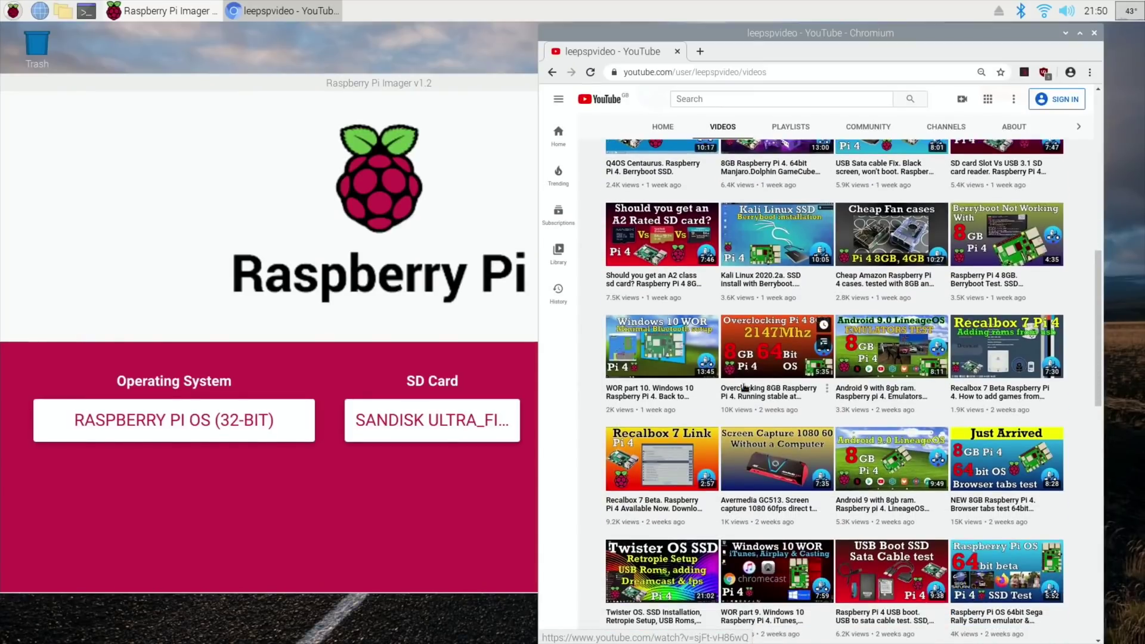
{"action": "scroll", "coordinate": [744, 387], "scroll_direction": "down", "scroll_amount": 5}
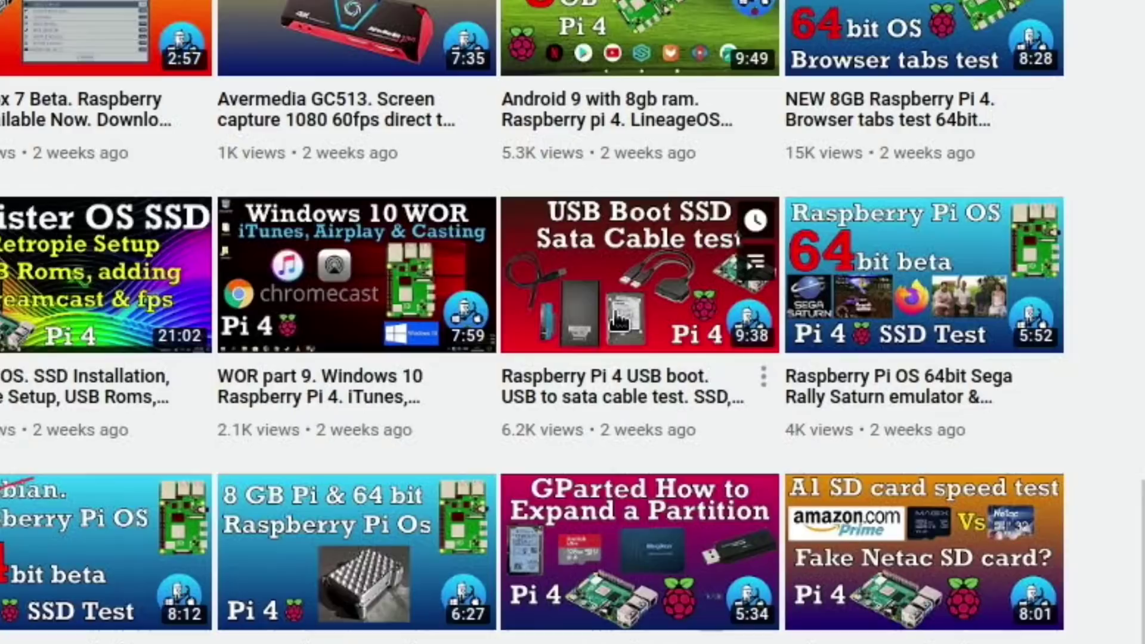
{"action": "scroll", "coordinate": [618, 319], "scroll_direction": "down", "scroll_amount": 2}
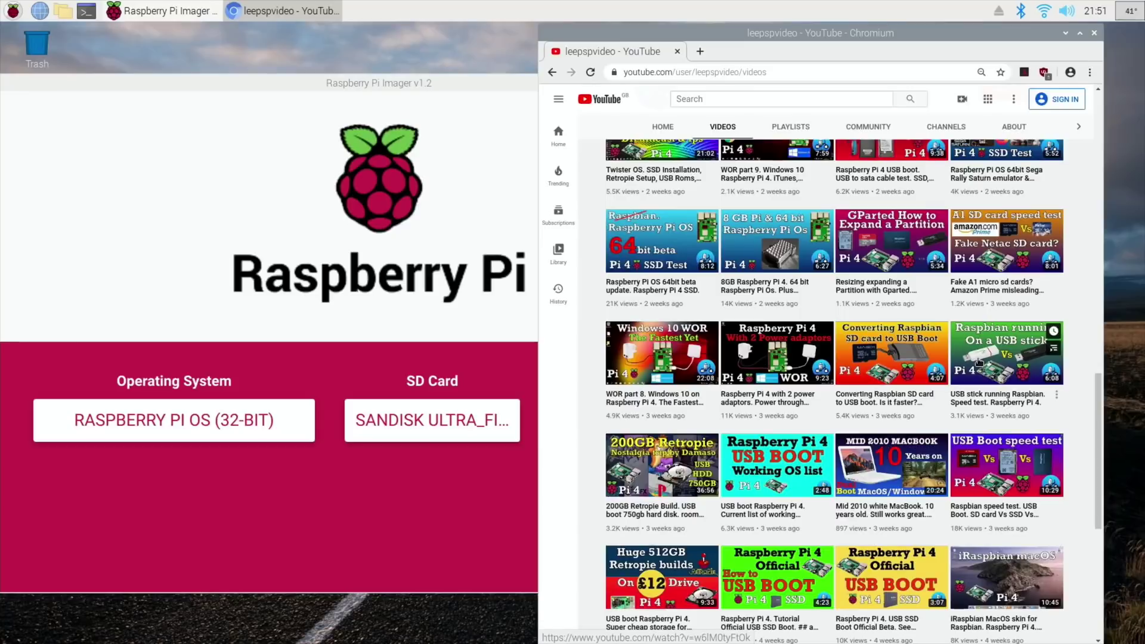
{"action": "scroll", "coordinate": [985, 401], "scroll_direction": "down", "scroll_amount": 2}
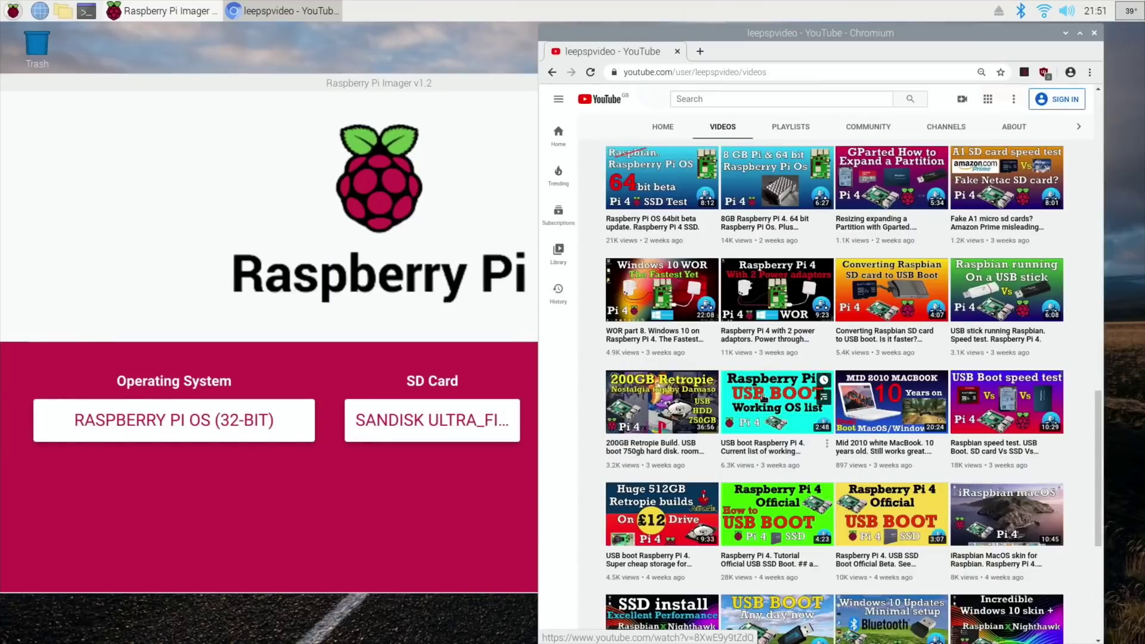
Pause the USB BOOT Working OS list video, expand its description, then close Chromium.
{"action": "left_click", "coordinate": [763, 397]}
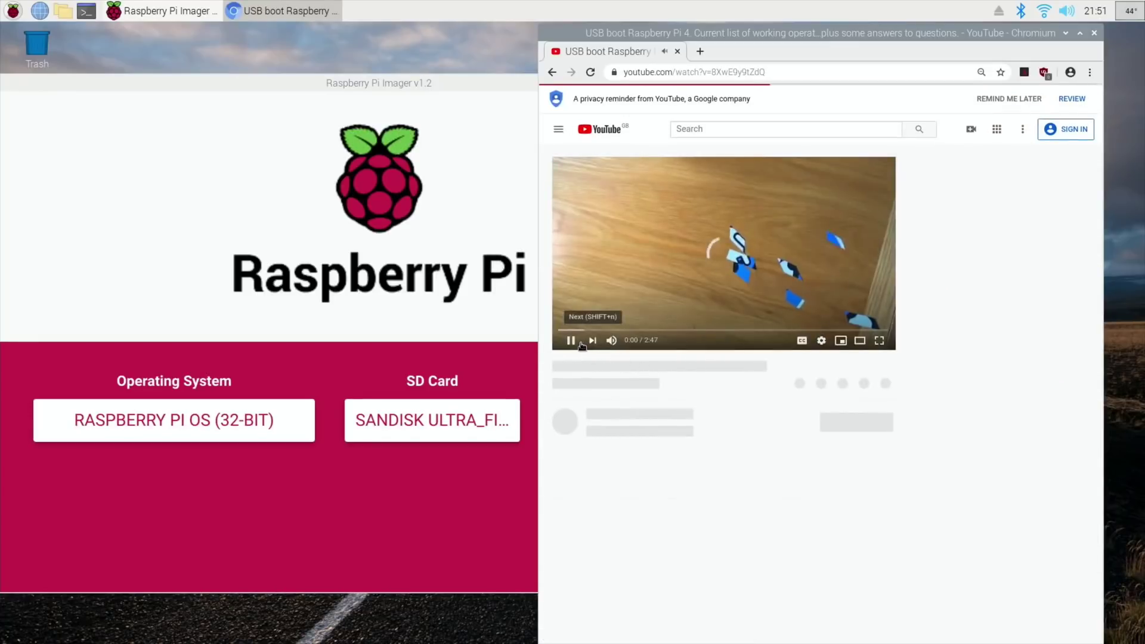
{"action": "left_click", "coordinate": [571, 341]}
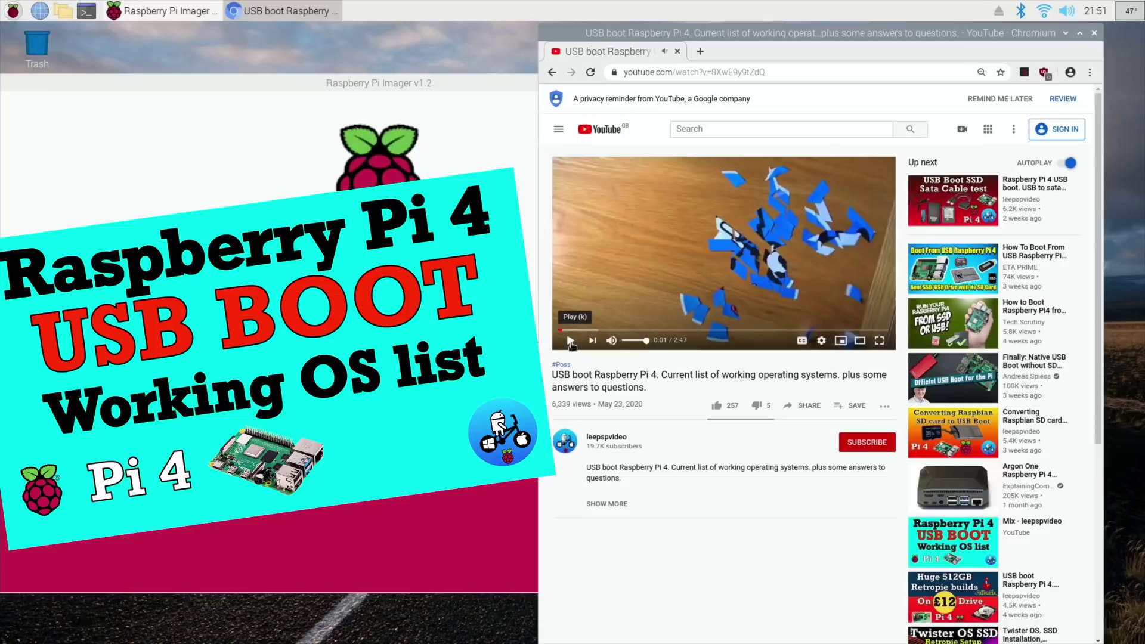
{"action": "scroll", "coordinate": [641, 397], "scroll_direction": "down", "scroll_amount": 4}
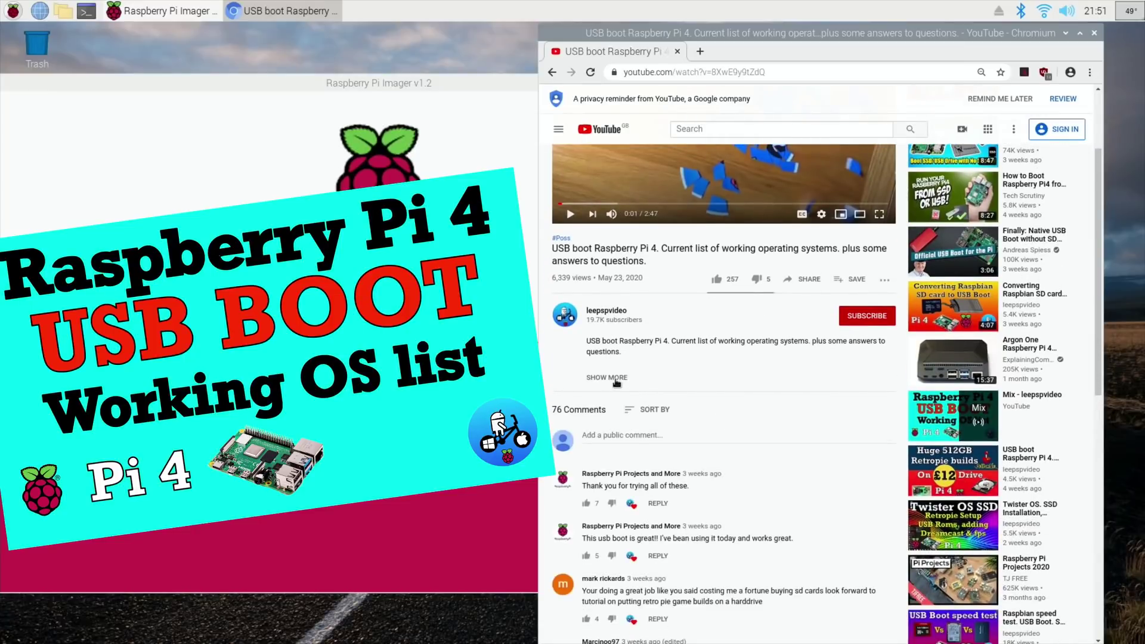
{"action": "left_click", "coordinate": [616, 380]}
{"action": "scroll", "coordinate": [617, 383], "scroll_direction": "down", "scroll_amount": 5}
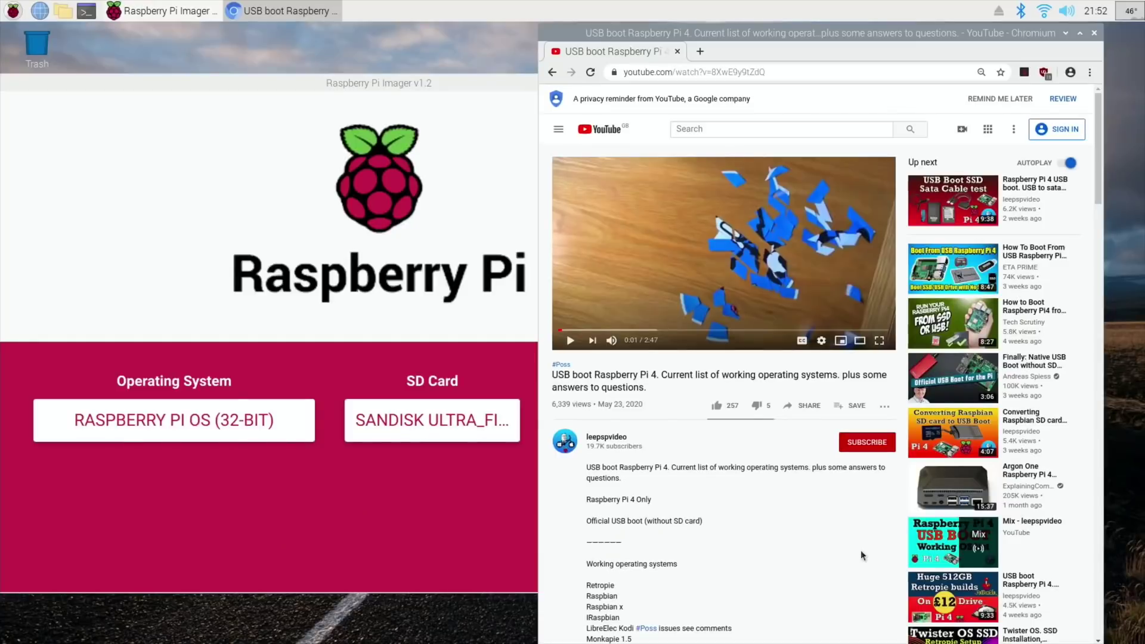
{"action": "left_click", "coordinate": [1093, 34]}
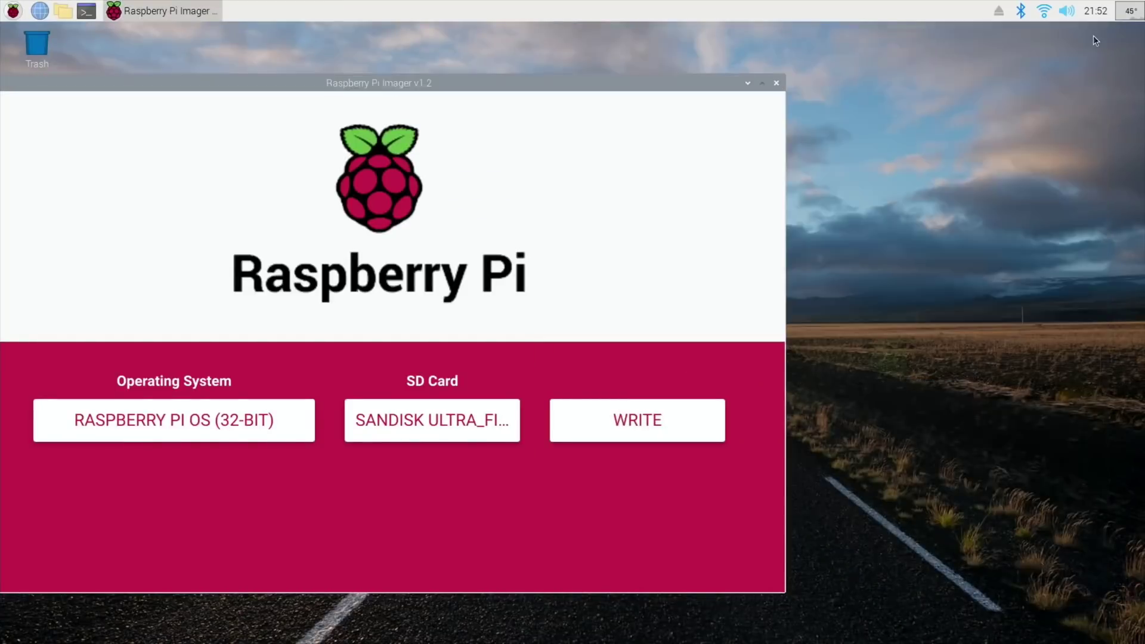
Close the Raspberry Pi Imager v1.2 window.
{"action": "left_click", "coordinate": [776, 84]}
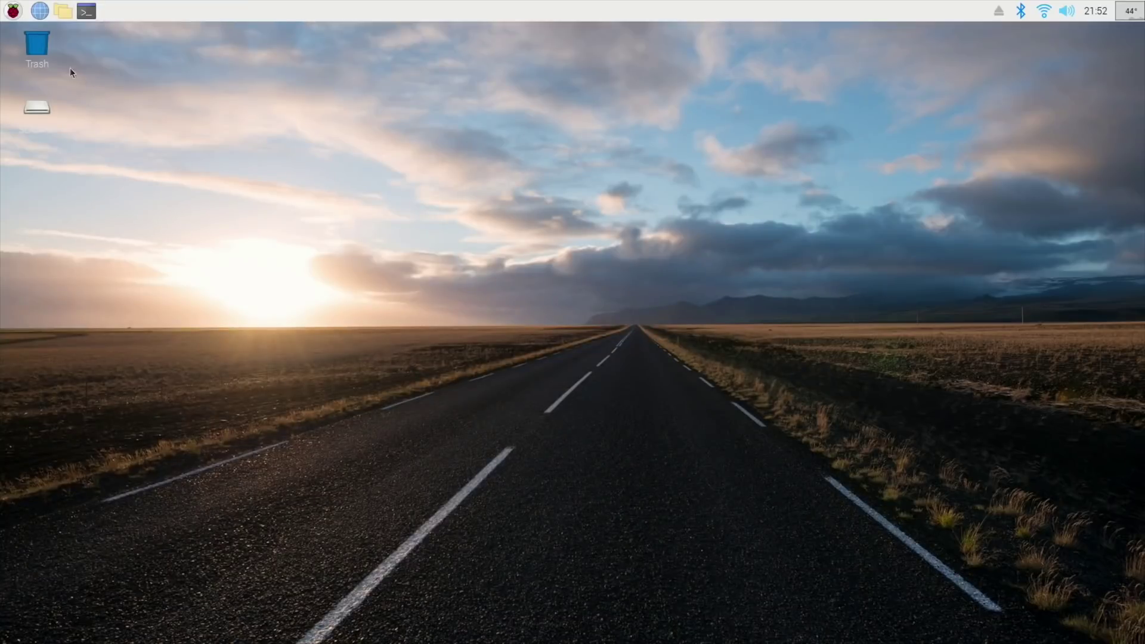